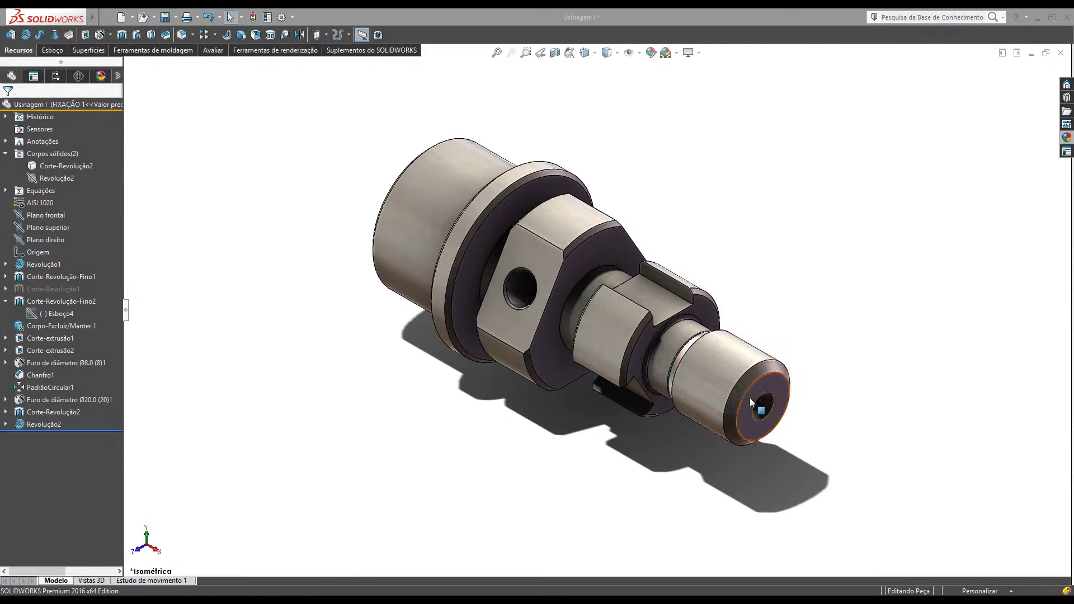
# Start a new Thread (Rosca) feature from the Hole Wizard dropdown with Metric Die M20x1.5 defaults
pyautogui.click(712, 369)
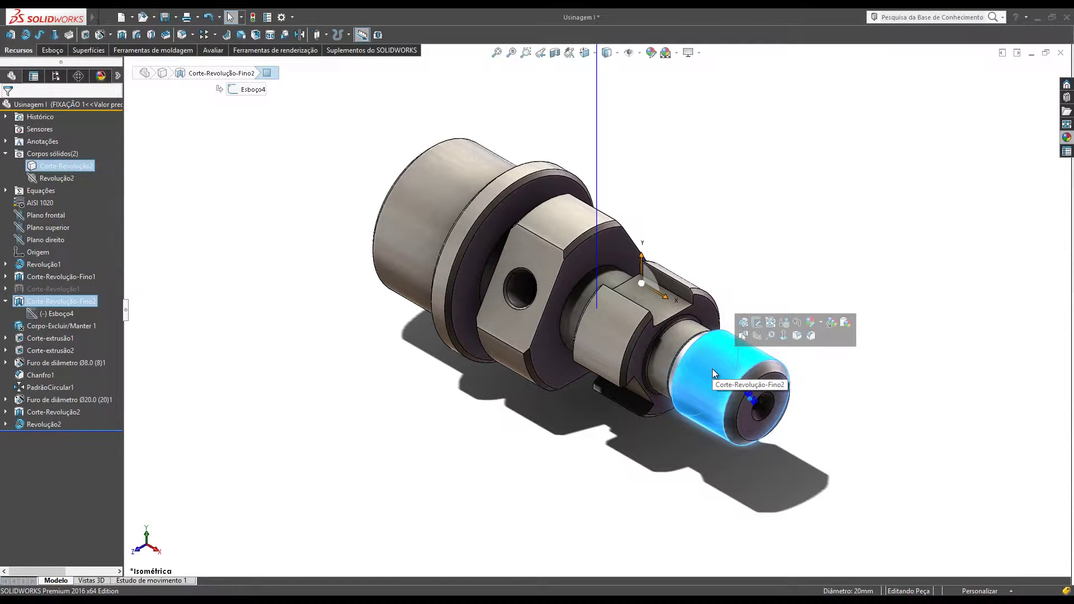
pyautogui.click(799, 409)
pyautogui.scroll(-2, 754, 410)
pyautogui.scroll(-3, 663, 253)
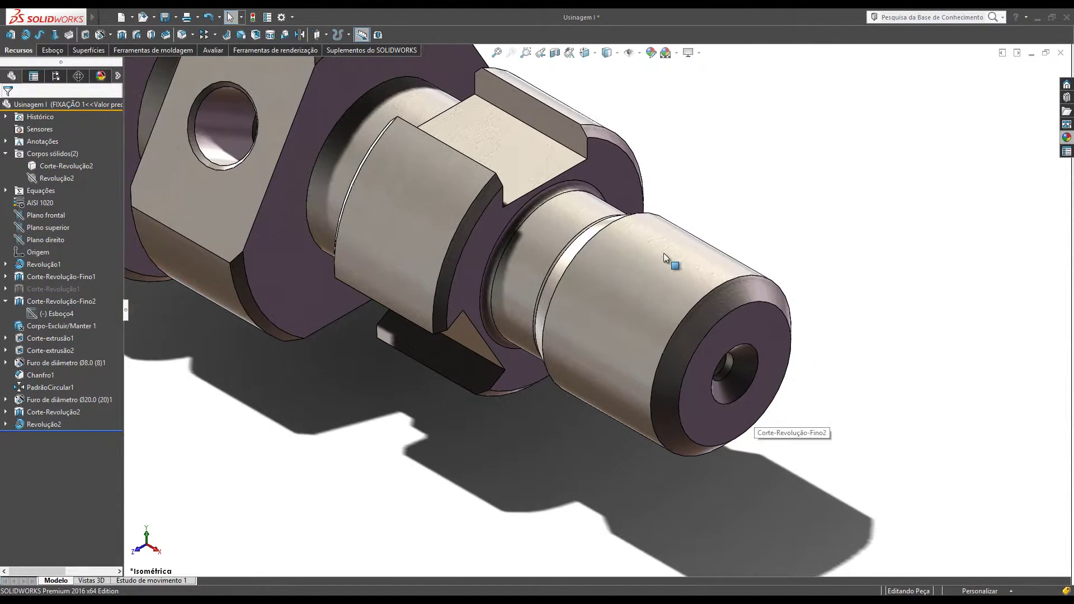
pyautogui.scroll(-3, 702, 407)
pyautogui.scroll(-1, 687, 378)
pyautogui.scroll(1, 686, 377)
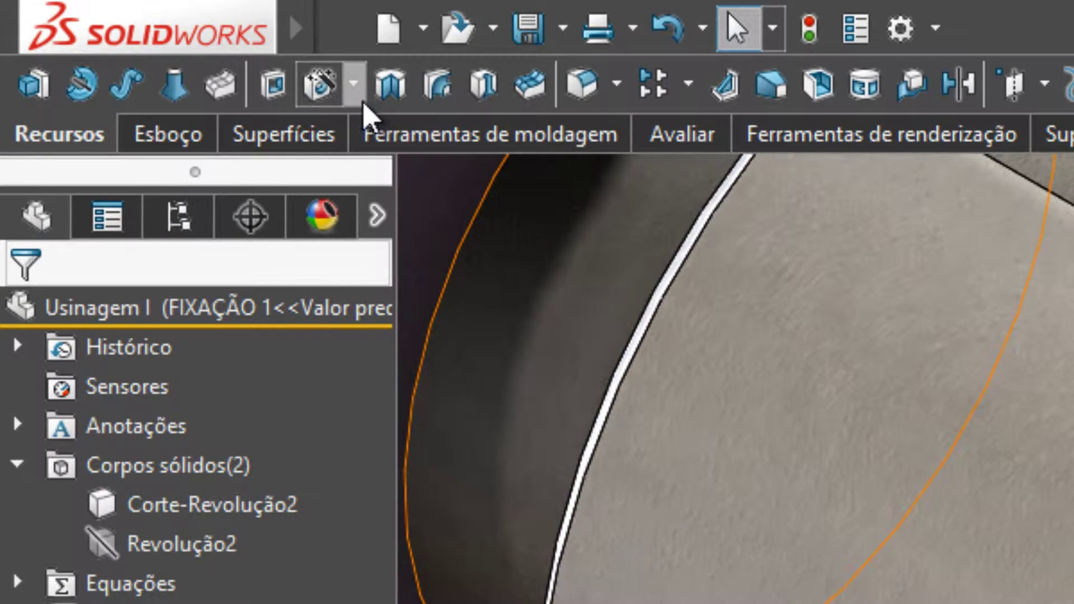
pyautogui.click(358, 98)
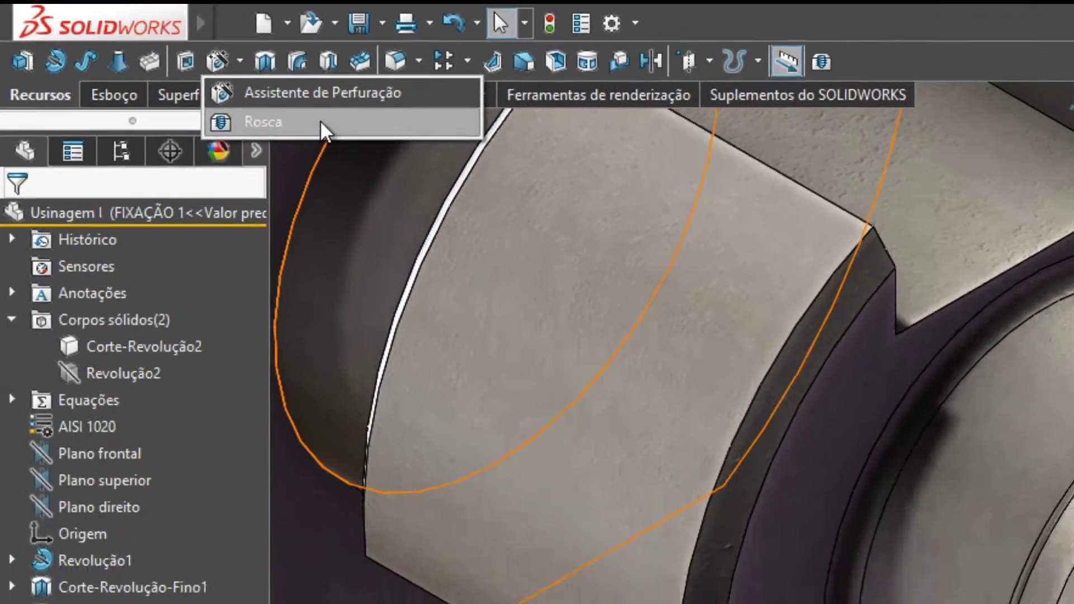
pyautogui.click(475, 184)
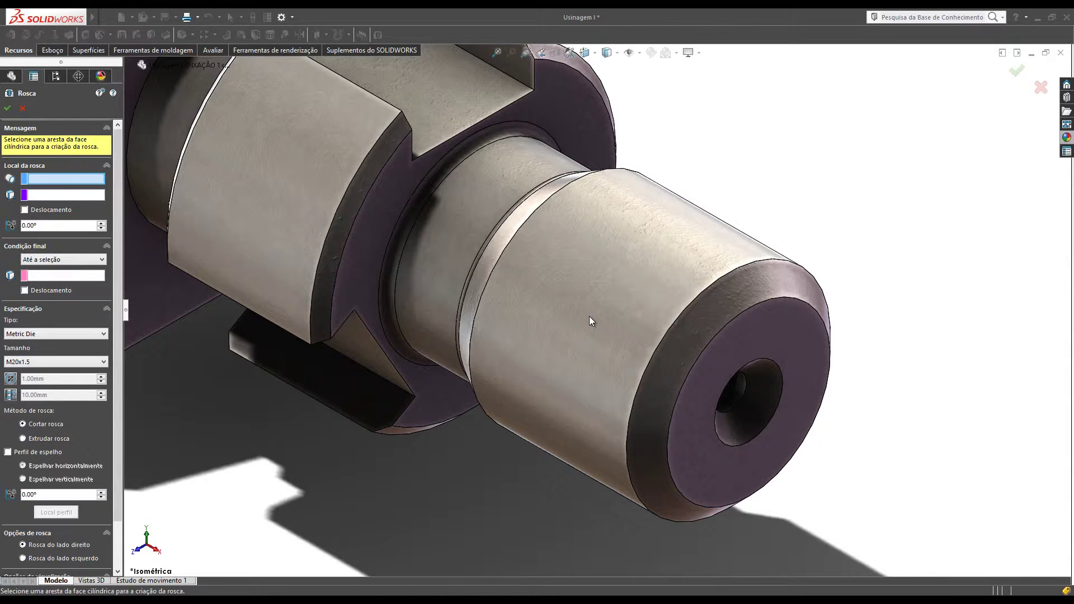
# Run the M20x1.5 thread from the small cylinder's shoulder edge up to the part's end face
pyautogui.click(538, 209)
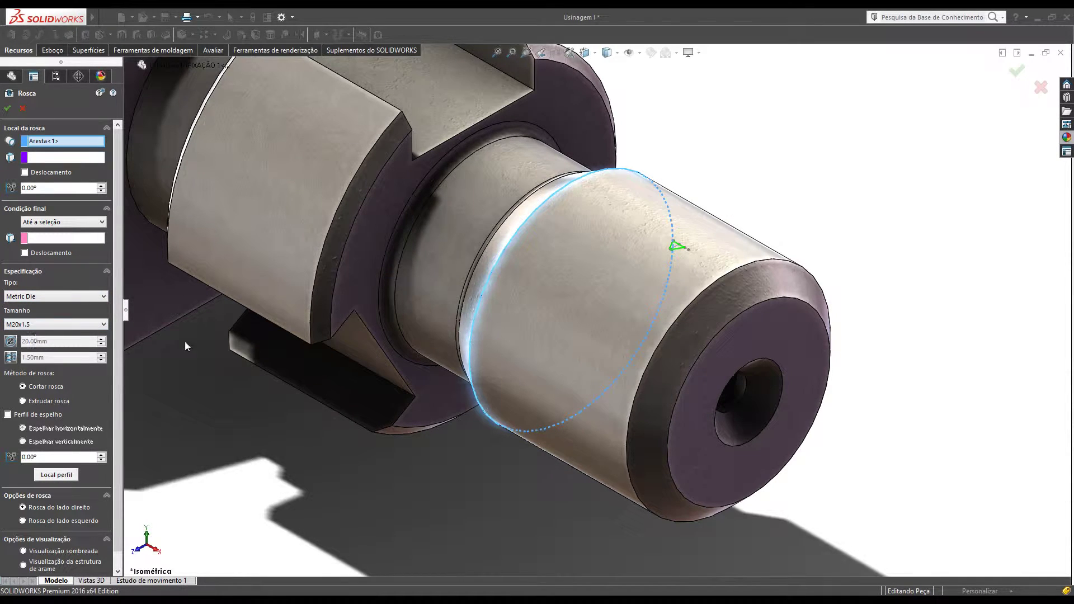
pyautogui.click(63, 223)
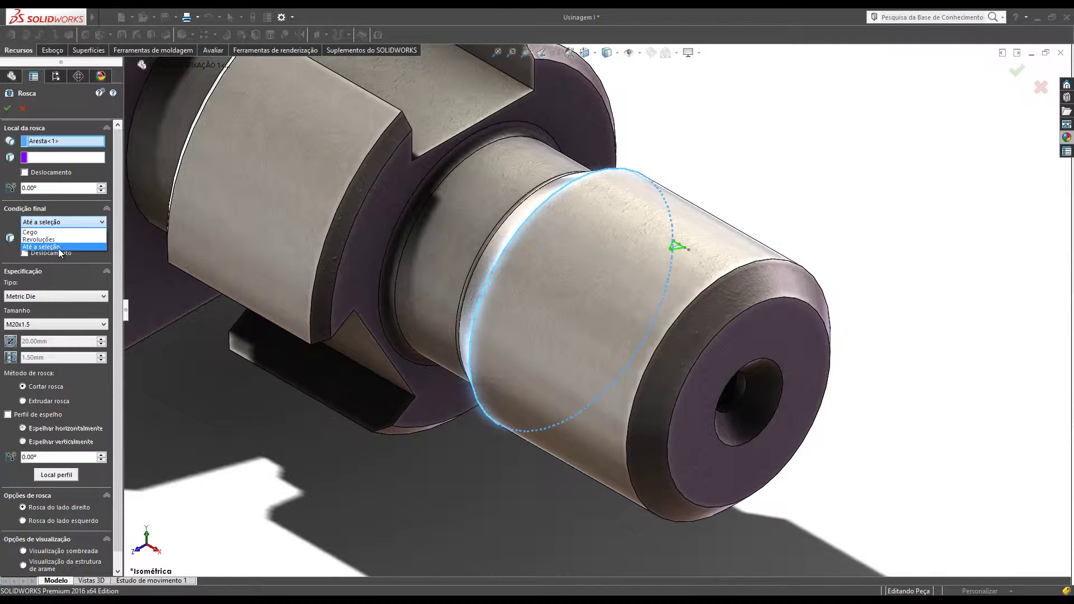
pyautogui.click(59, 248)
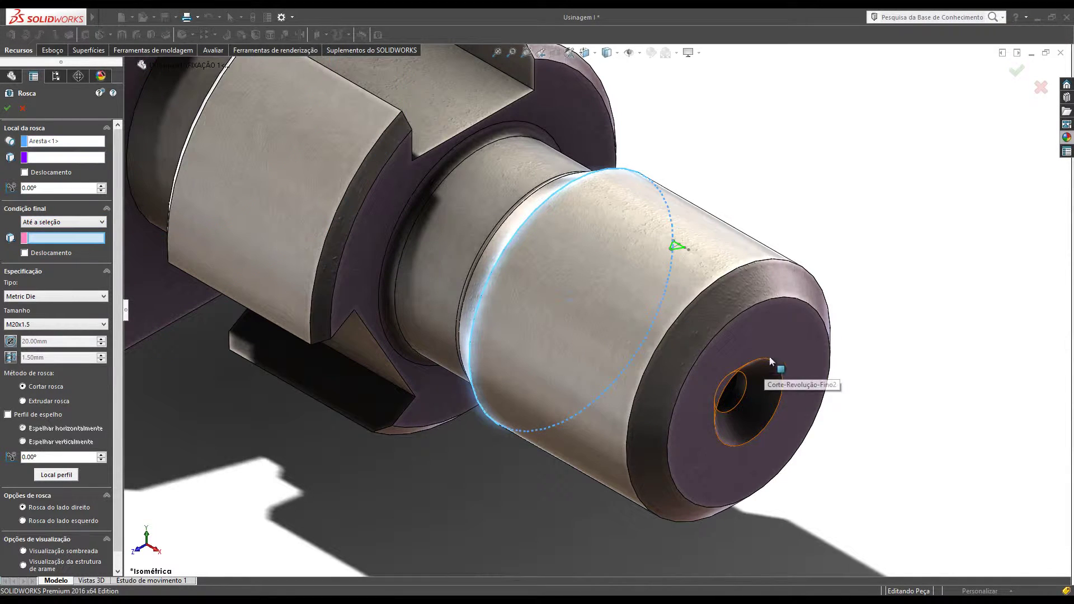
pyautogui.click(784, 342)
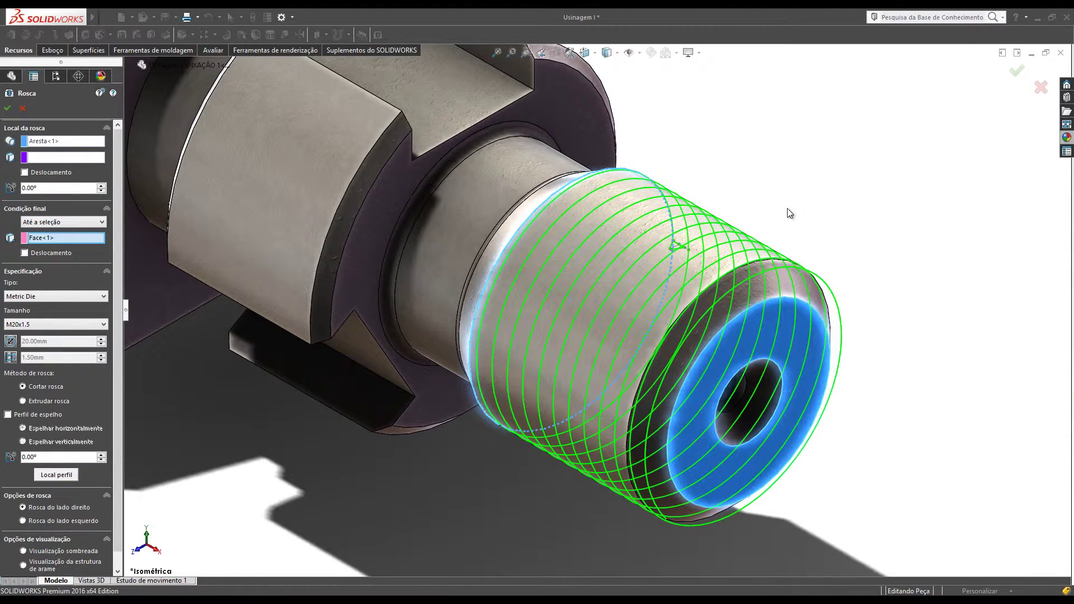
pyautogui.hotkey('ctrl', '5')
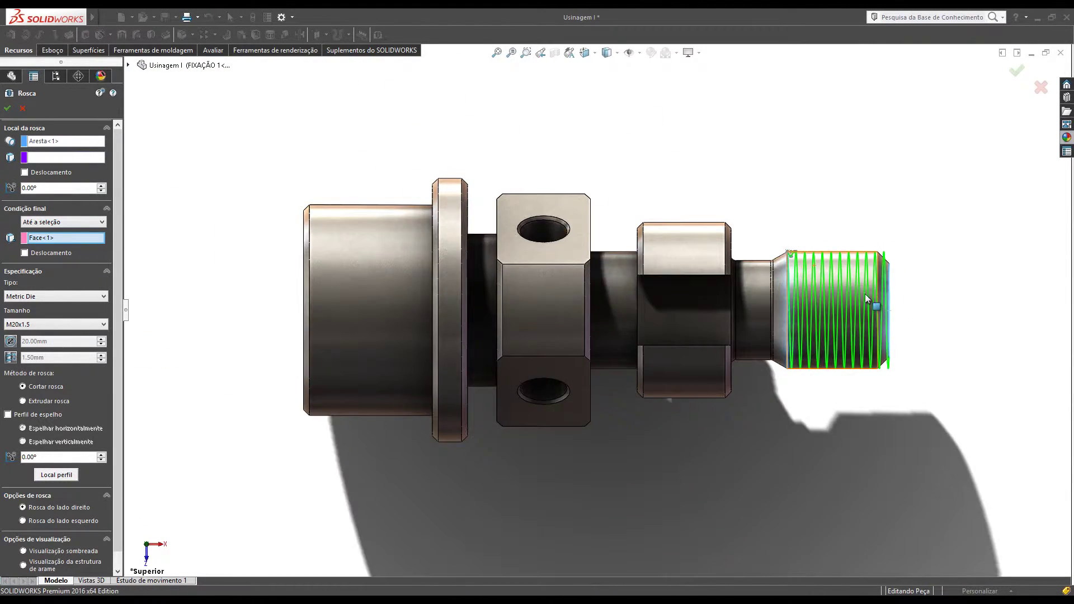
# Offset the thread start 2.50 mm in the reversed direction so it begins on the chamfer
pyautogui.scroll(-5, 856, 297)
pyautogui.scroll(-2, 846, 300)
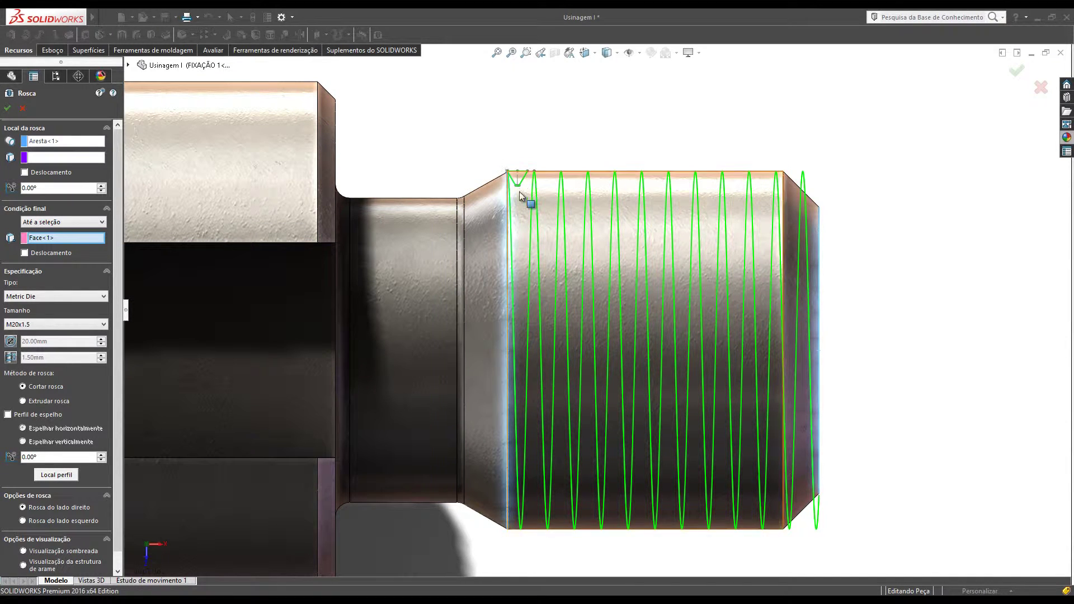
pyautogui.click(42, 174)
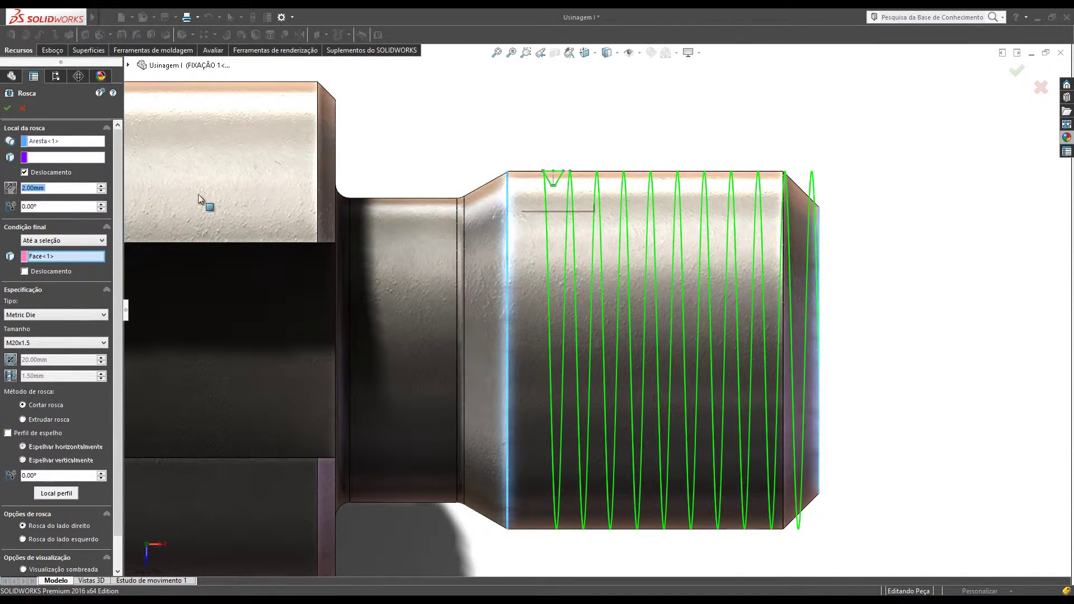
pyautogui.click(10, 188)
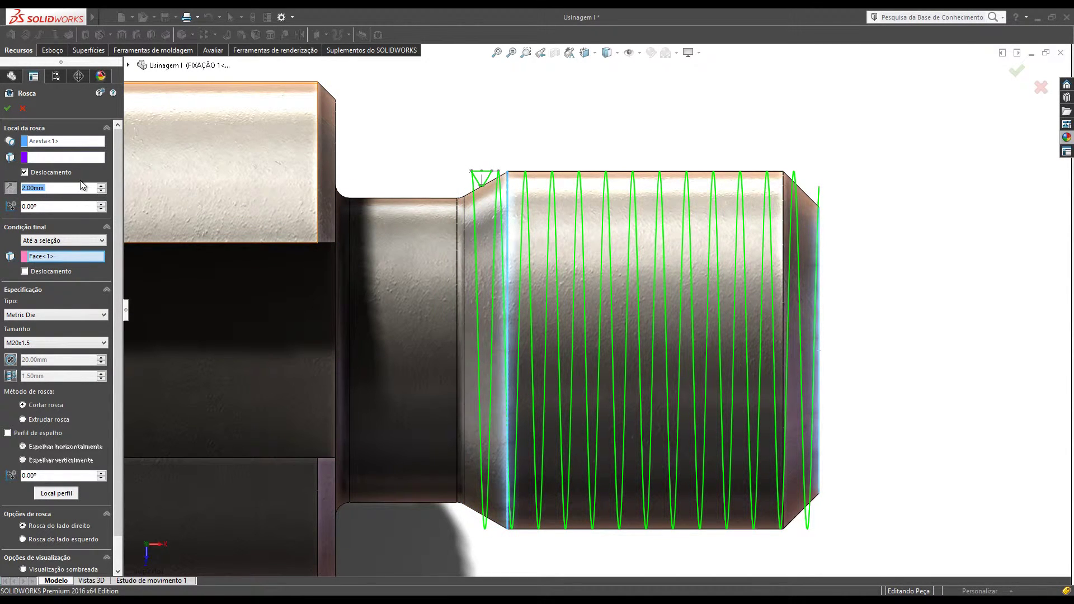
pyautogui.write('2.5')
pyautogui.press('Return')
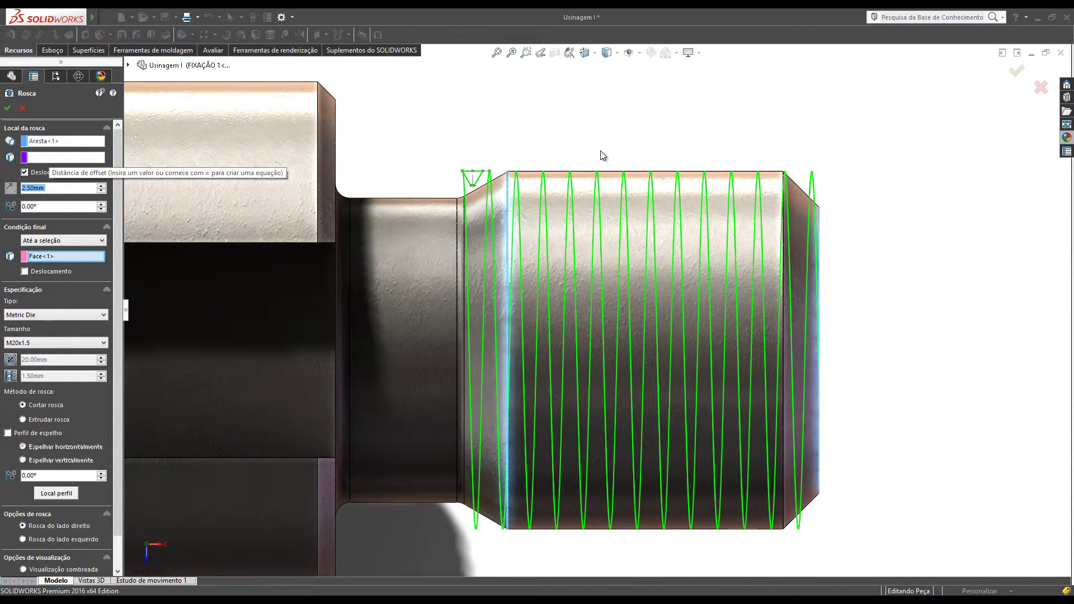
pyautogui.hotkey('ctrl', '7')
pyautogui.scroll(-2, 623, 381)
pyautogui.scroll(-2, 787, 453)
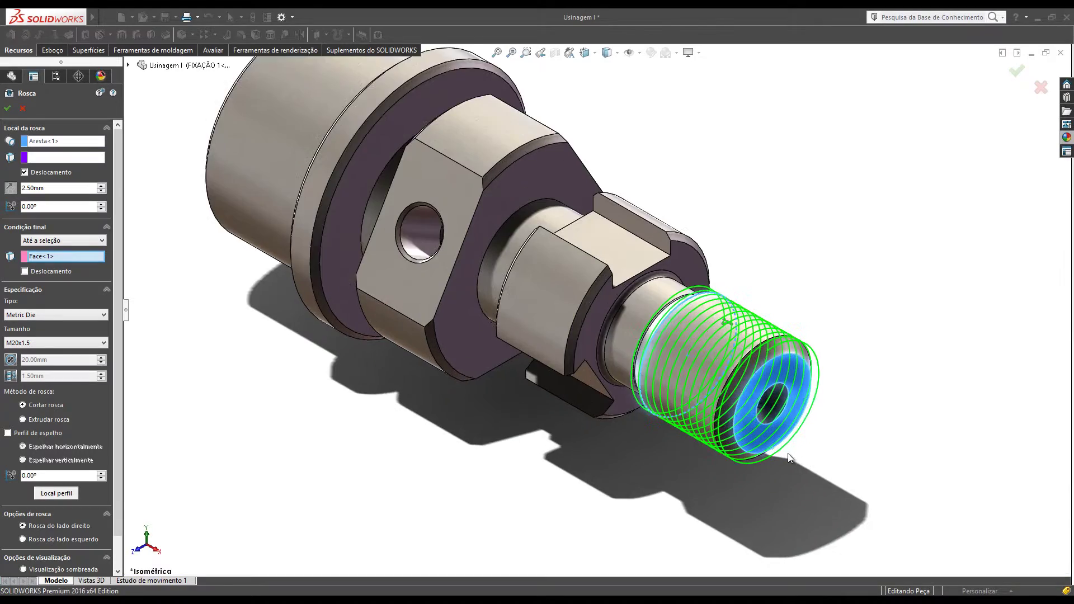
pyautogui.scroll(-2, 780, 448)
pyautogui.scroll(-2, 779, 448)
pyautogui.scroll(-2, 726, 308)
pyautogui.scroll(2, 599, 100)
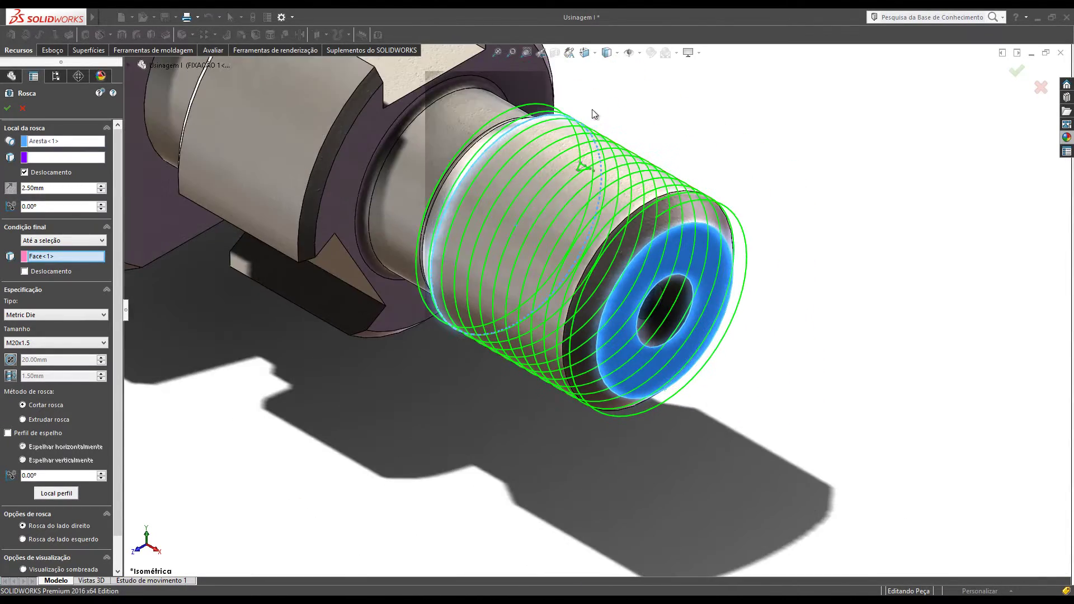
pyautogui.scroll(-2, 582, 171)
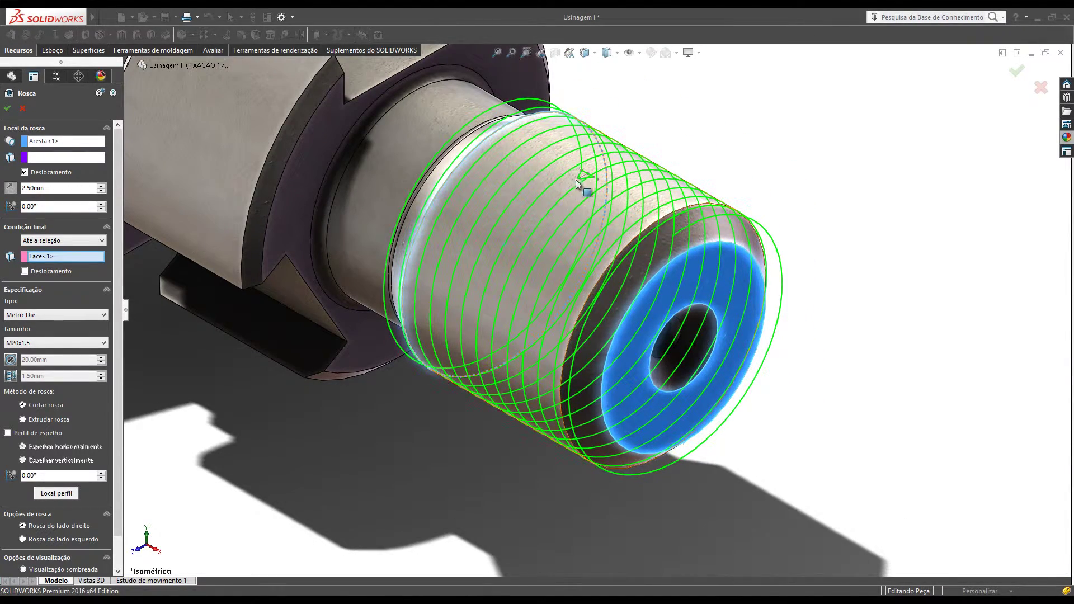
pyautogui.doubleClick(53, 207)
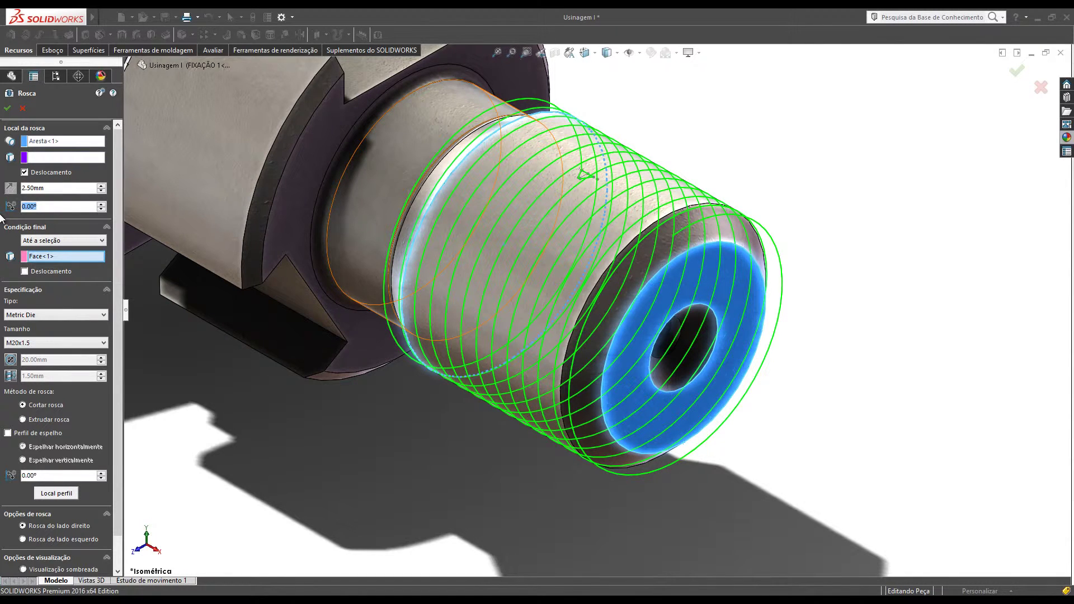
pyautogui.write('180')
pyautogui.press('Return')
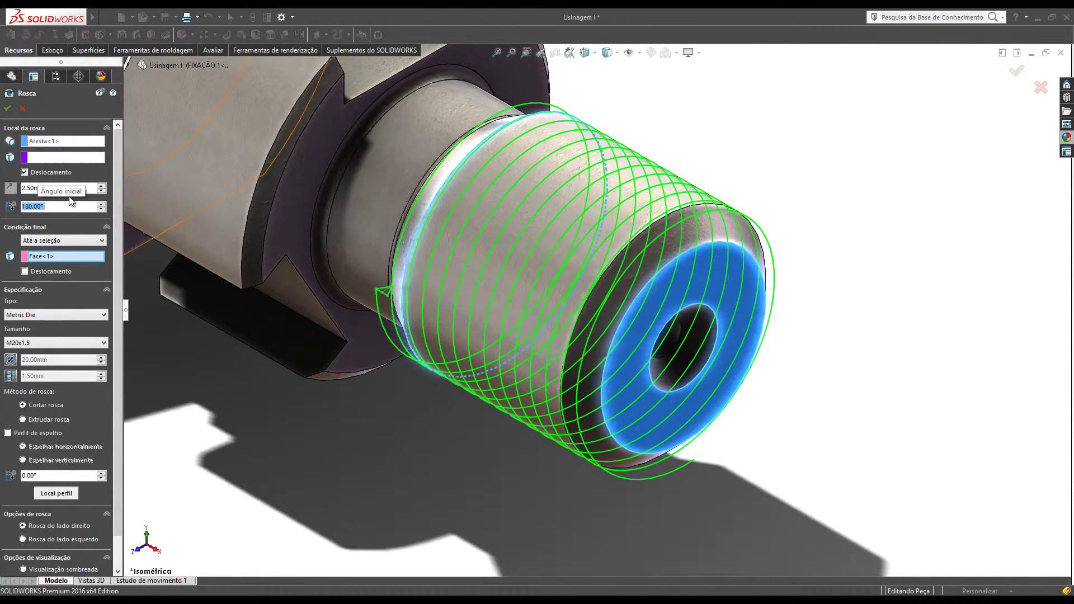
pyautogui.write('0')
pyautogui.press('Return')
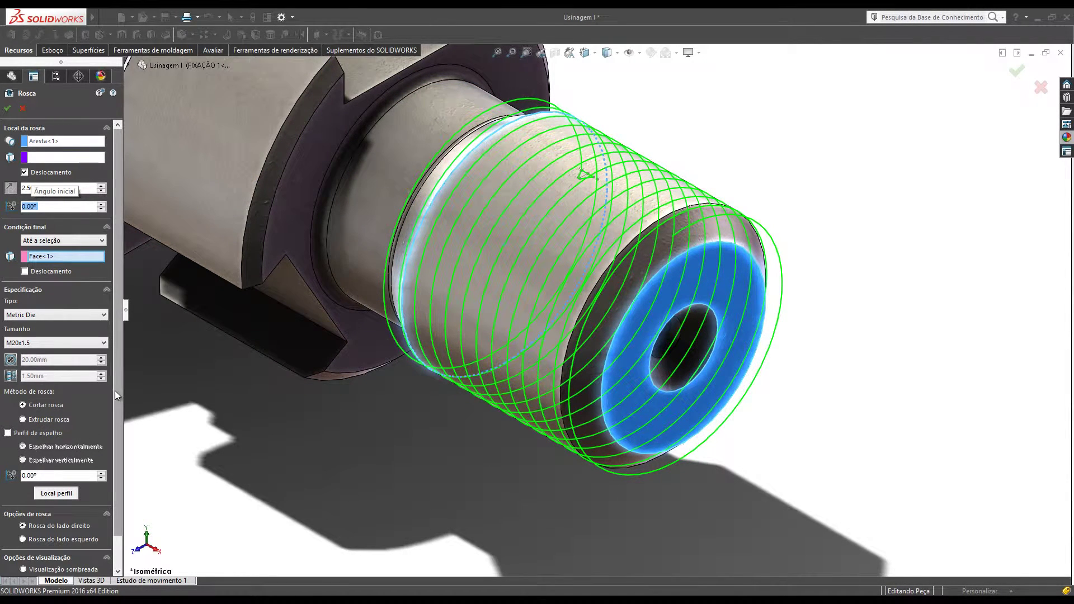
pyautogui.scroll(-2, 116, 439)
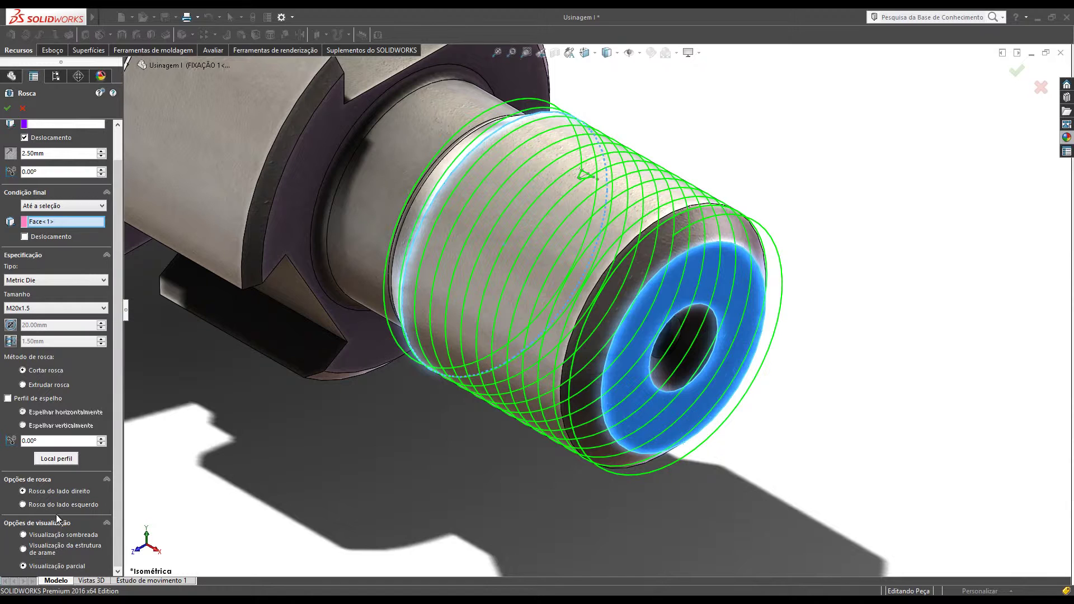
pyautogui.scroll(2, 116, 452)
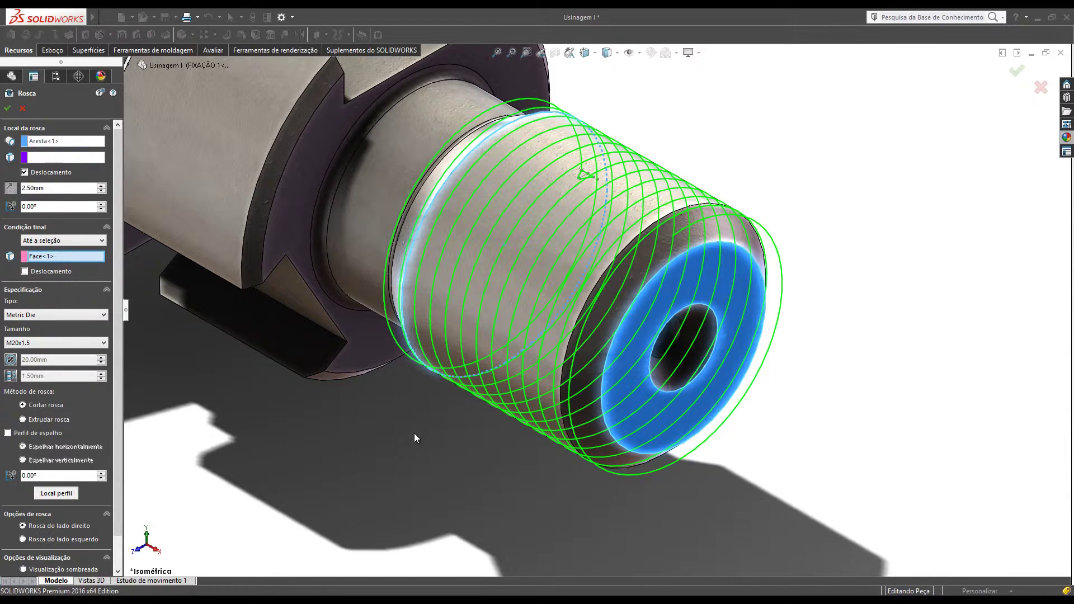
# Create the Rosca2 thread, inspect it from front and isometric views, and select Revolução1
pyautogui.click(4, 110)
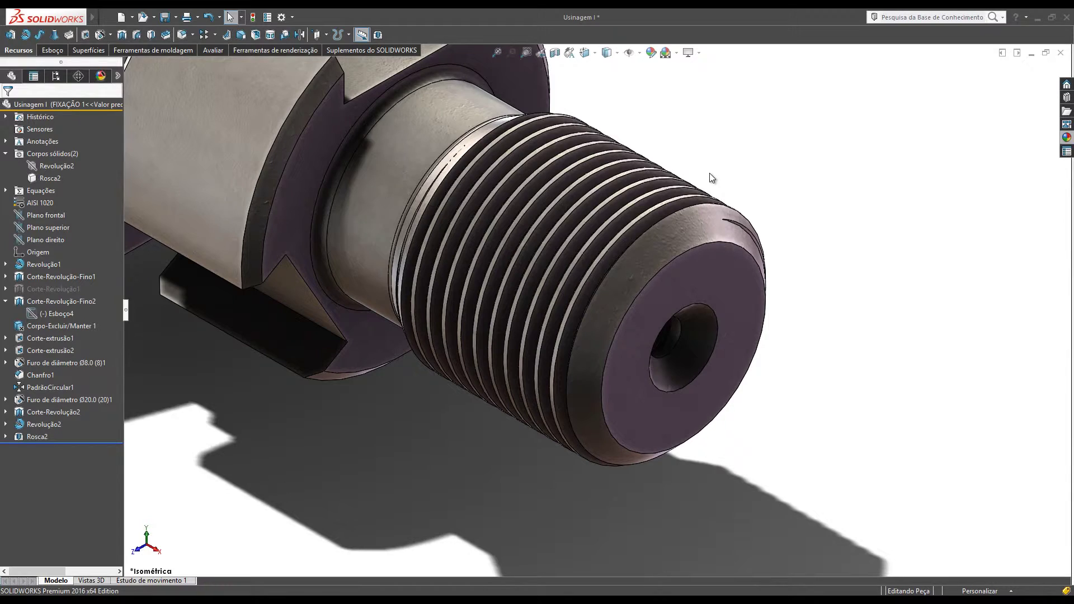
pyautogui.hotkey('ctrl', '1')
pyautogui.scroll(-3, 867, 306)
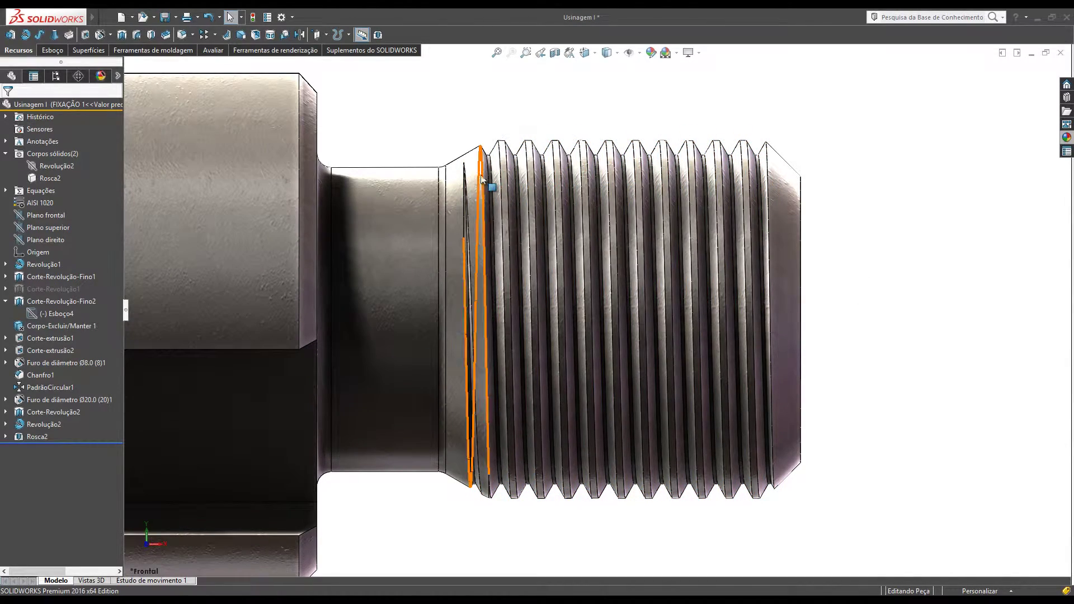
pyautogui.moveTo(478, 203); pyautogui.dragTo(497, 243, button='middle')
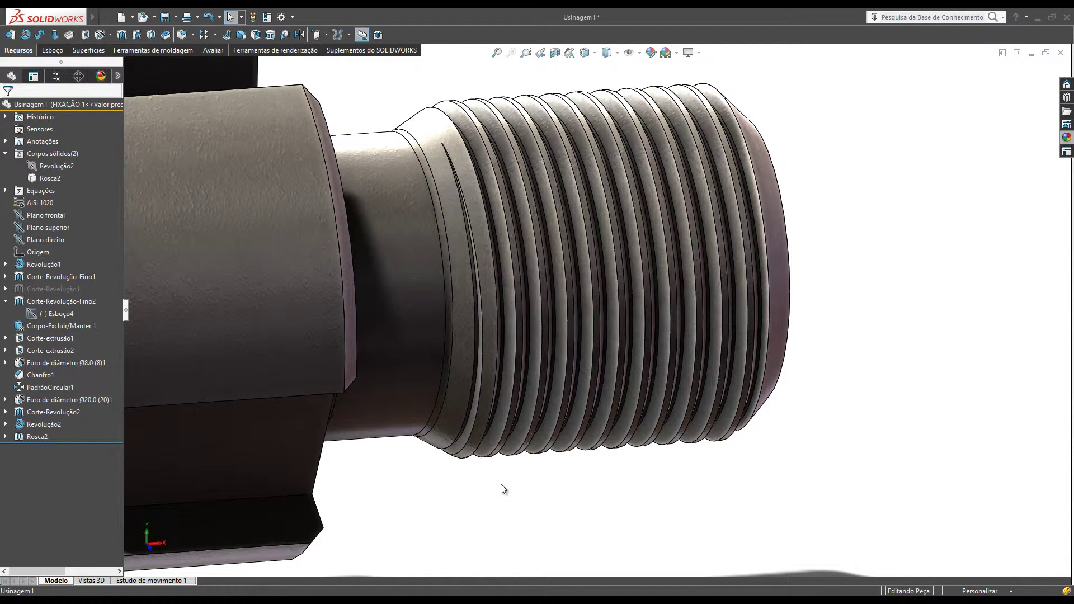
pyautogui.hotkey('ctrl', '7')
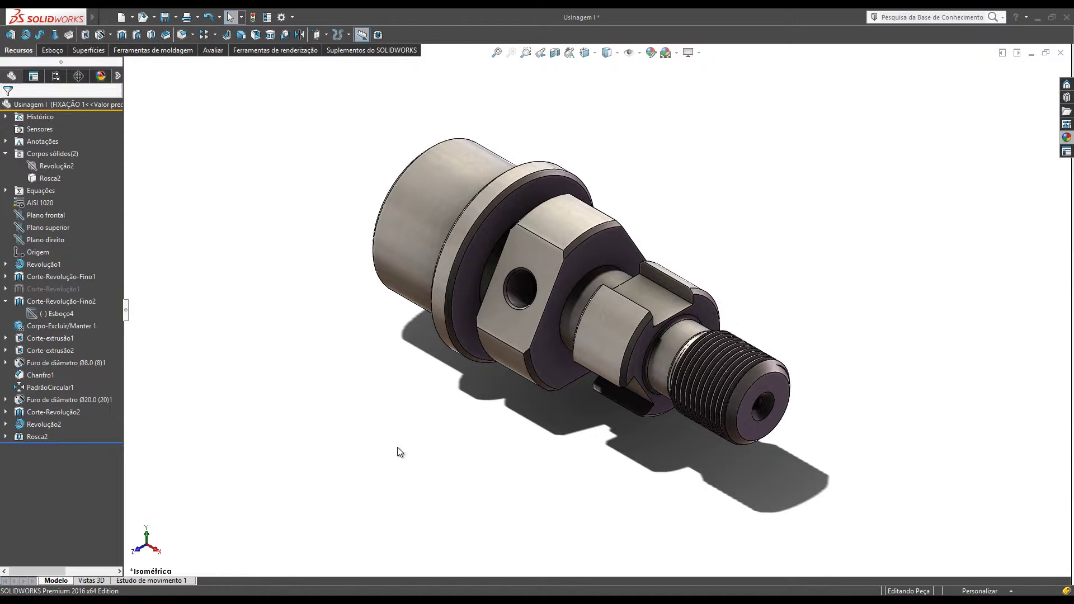
pyautogui.click(53, 264)
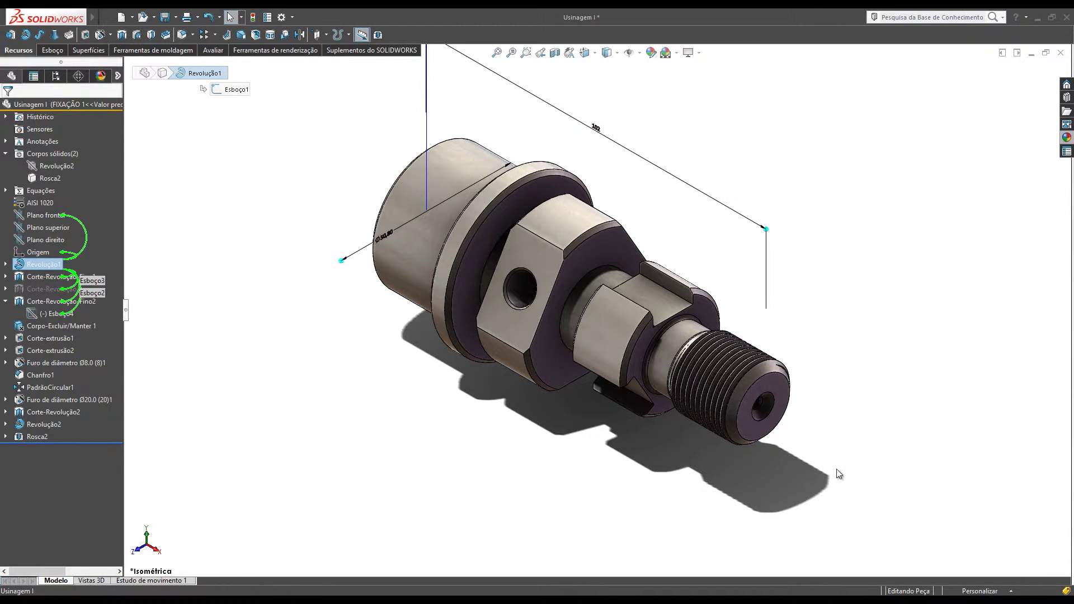
# Change the Revolução1 sketch length dimension from 102 to 110
pyautogui.doubleClick(597, 126)
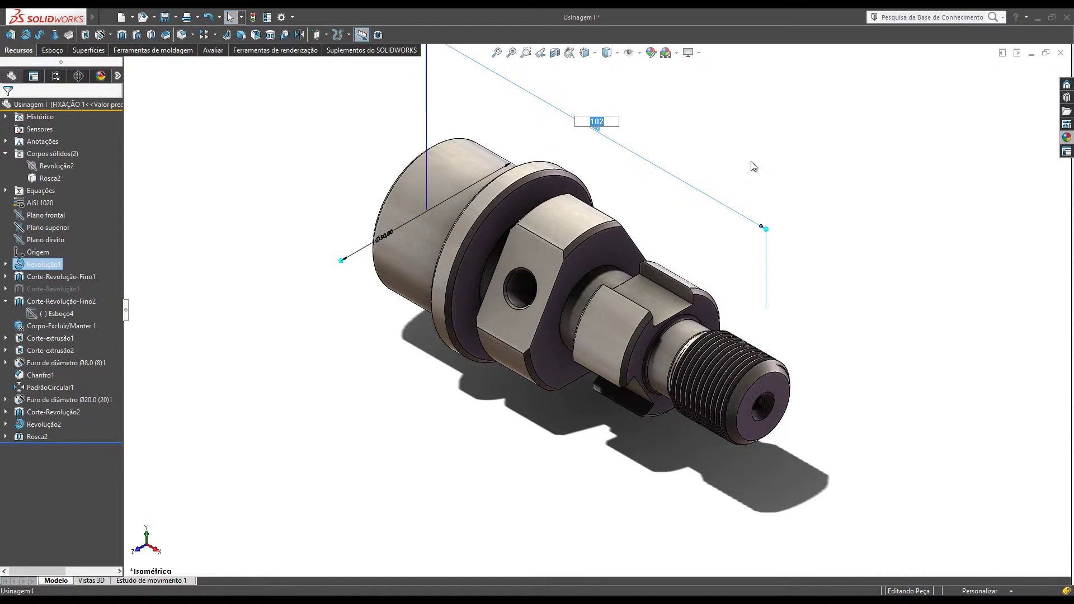
pyautogui.write('110')
pyautogui.press('Return')
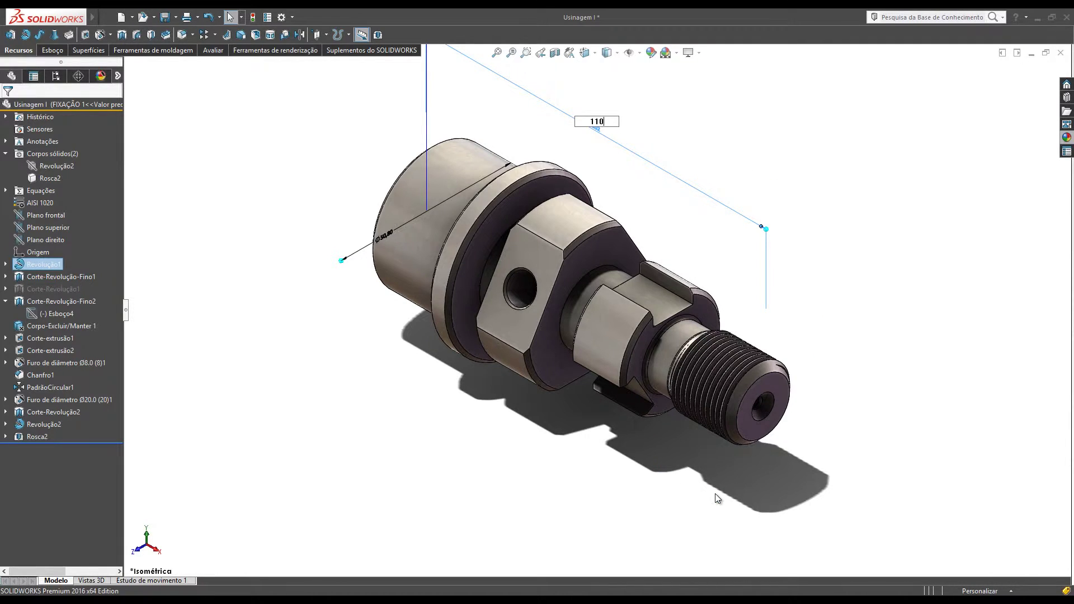
# Rebuild the part, then override Rosca2's thread pitch from 1.50 mm to 3.00 mm
pyautogui.click(834, 405)
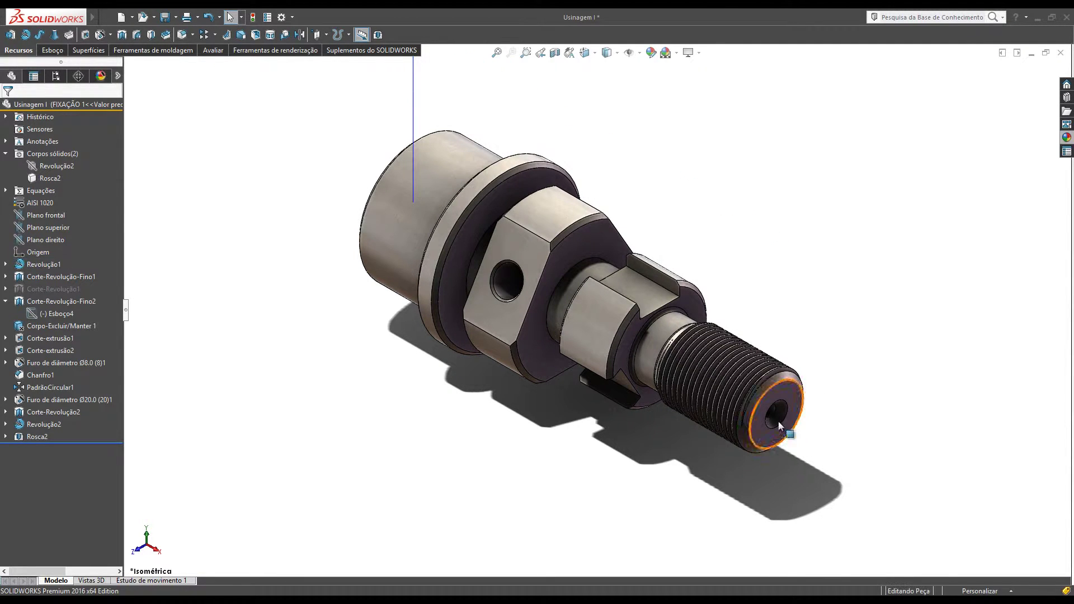
pyautogui.click(35, 436)
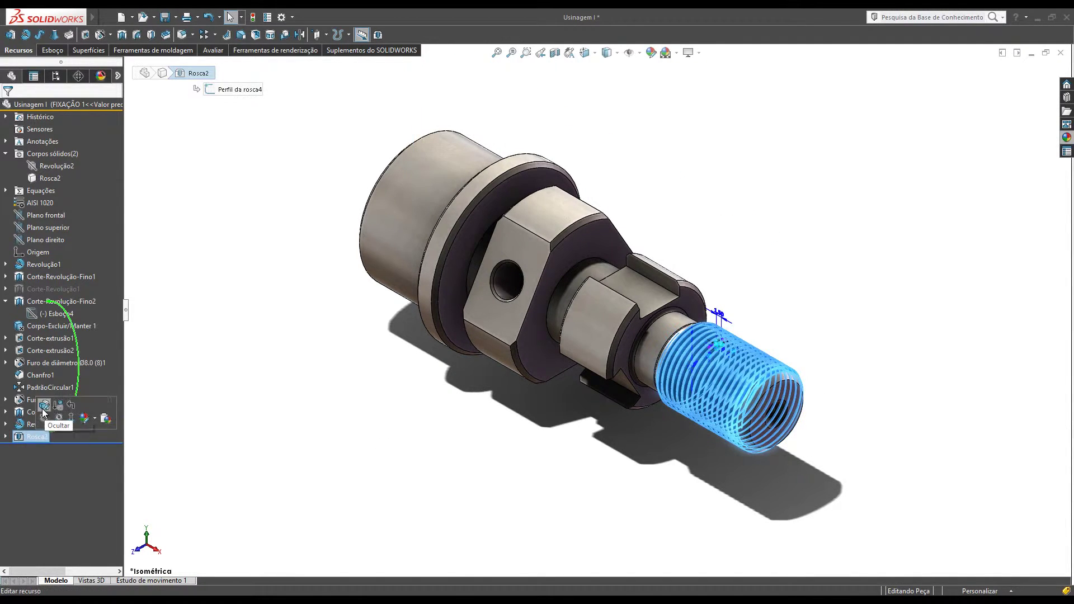
pyautogui.click(43, 410)
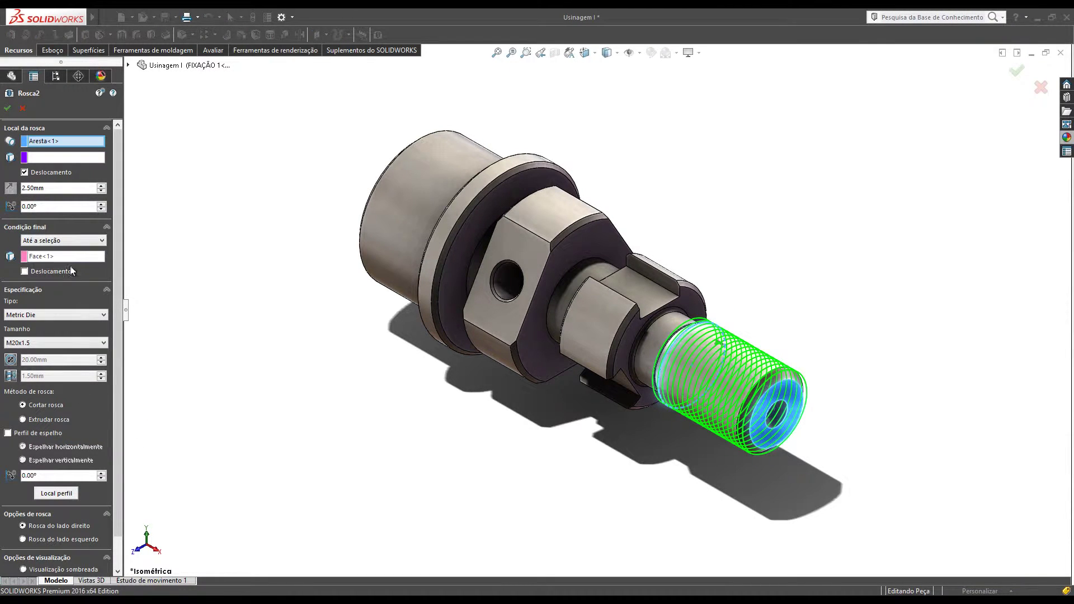
pyautogui.click(11, 376)
pyautogui.moveTo(46, 375); pyautogui.dragTo(7, 389)
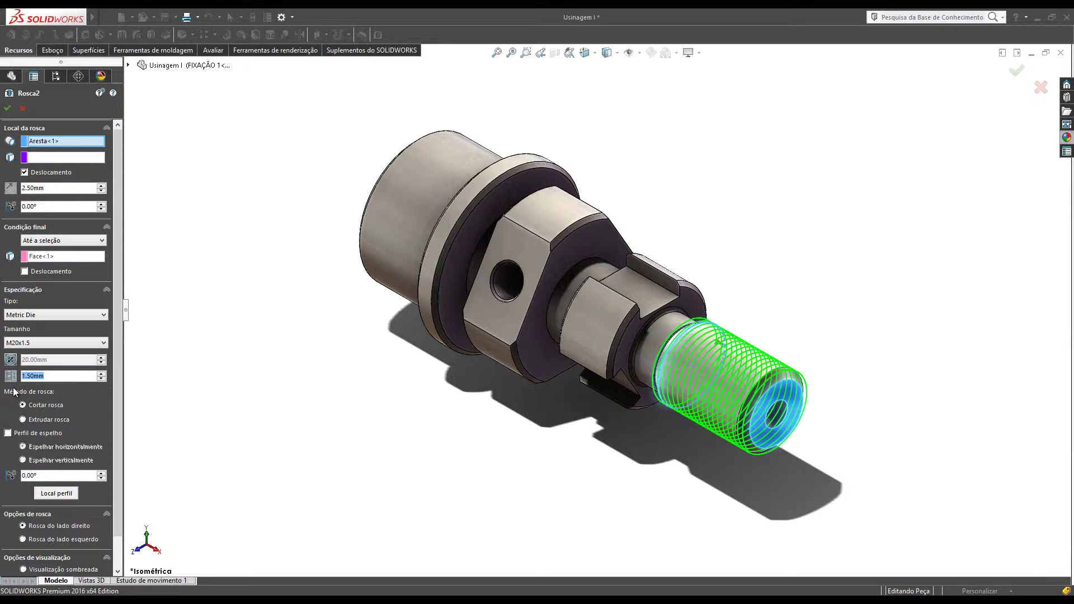
pyautogui.write('3')
pyautogui.press('Return')
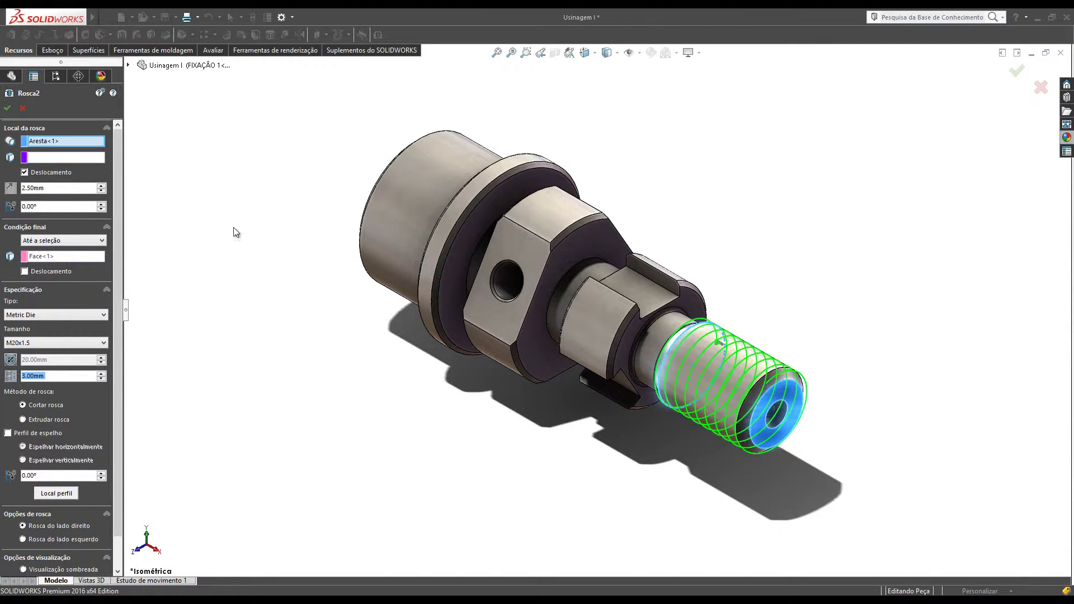
pyautogui.click(7, 108)
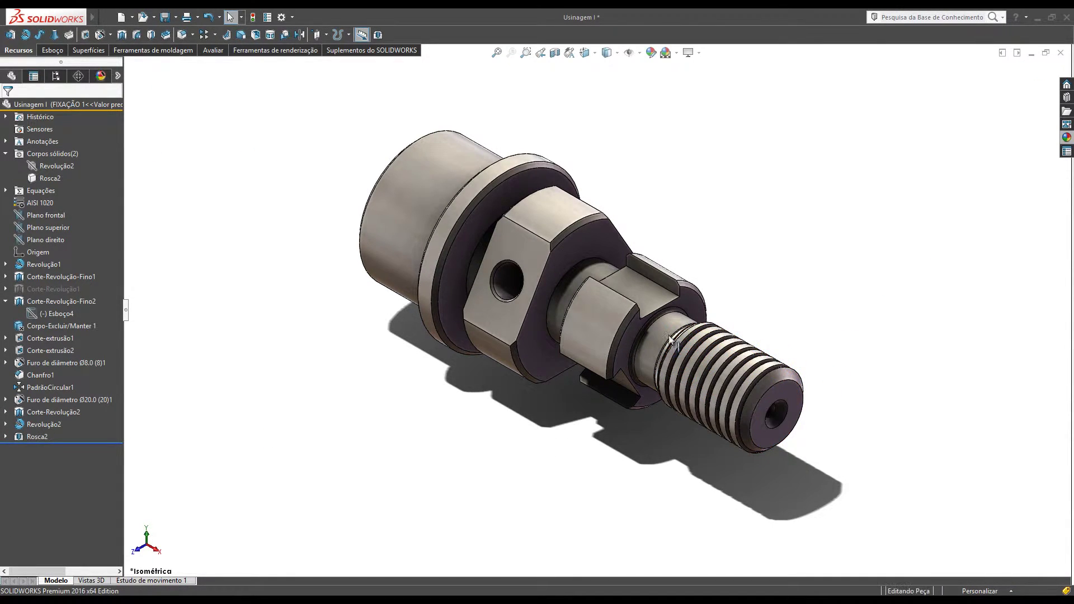
# Circularly pattern Rosca2 about the threaded cylinder face: 2 instances over 360°
pyautogui.click(217, 36)
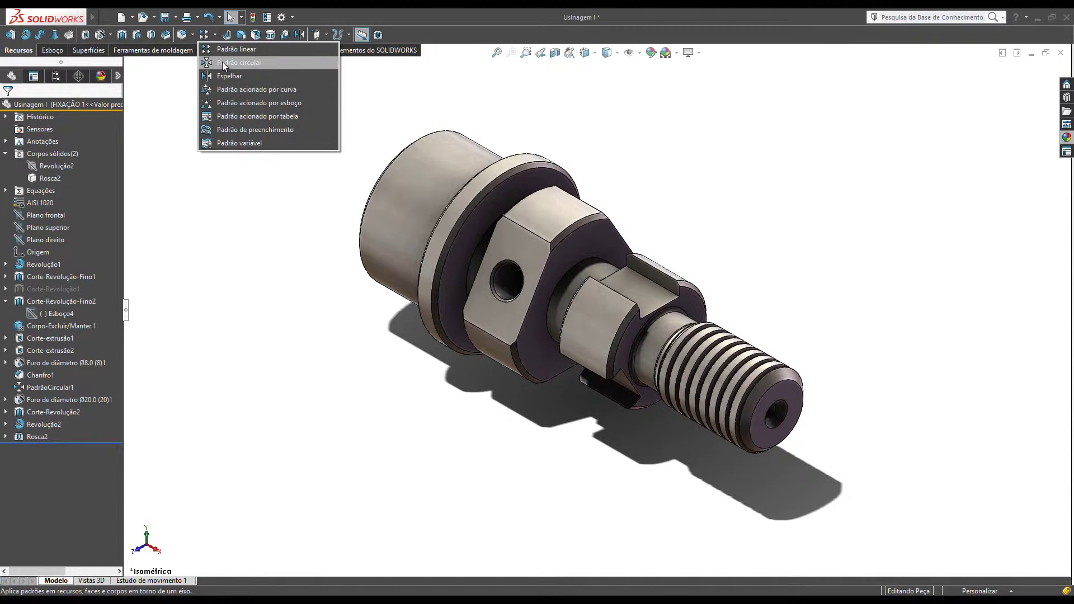
pyautogui.click(223, 62)
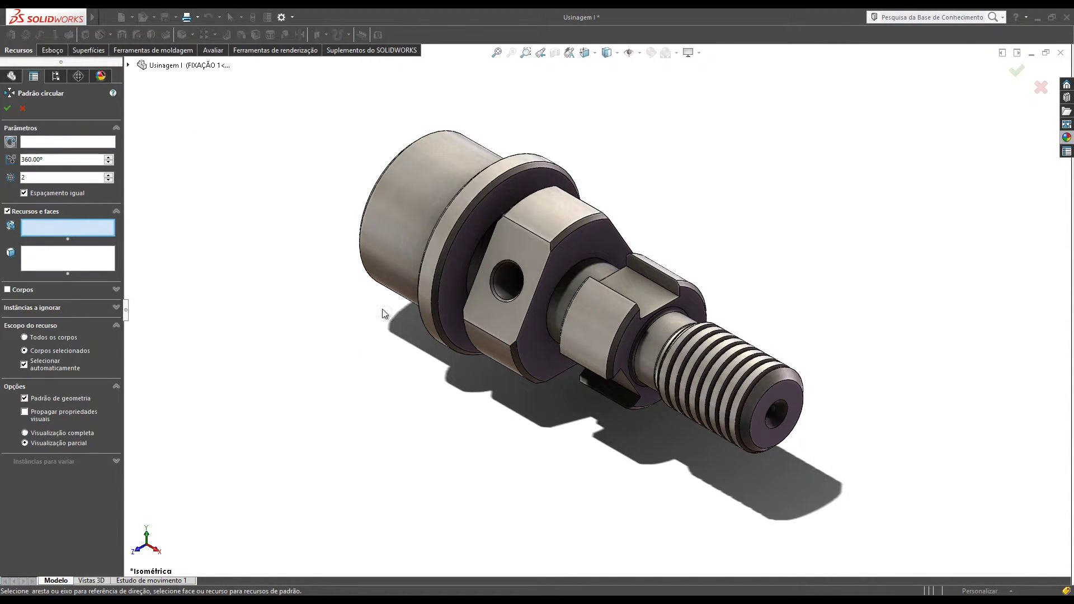
pyautogui.scroll(-1, 695, 410)
pyautogui.scroll(-2, 693, 361)
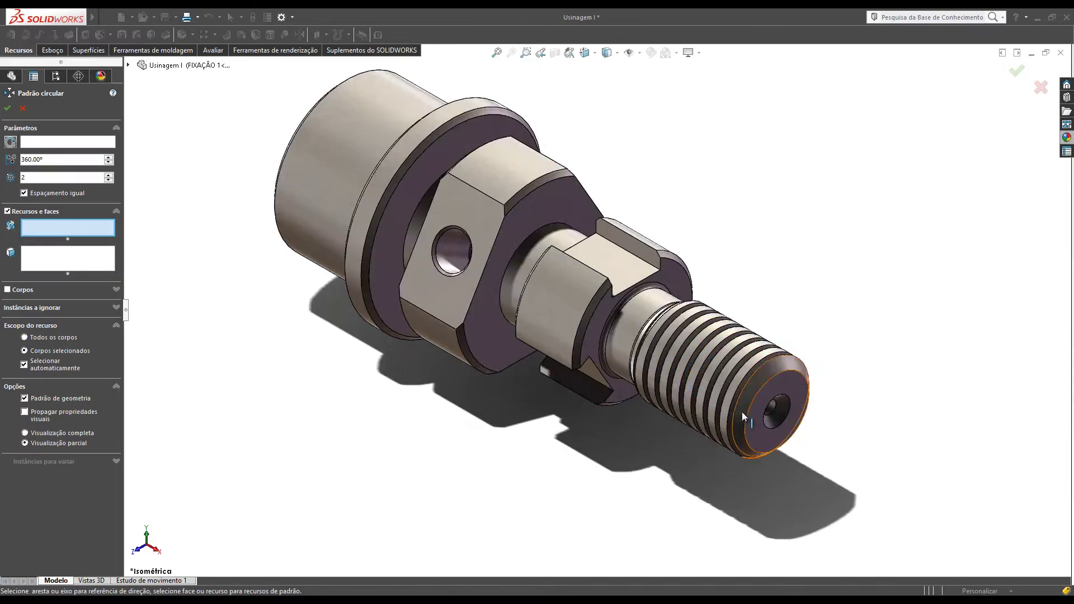
pyautogui.scroll(-3, 741, 411)
pyautogui.scroll(-1, 695, 342)
pyautogui.click(667, 286)
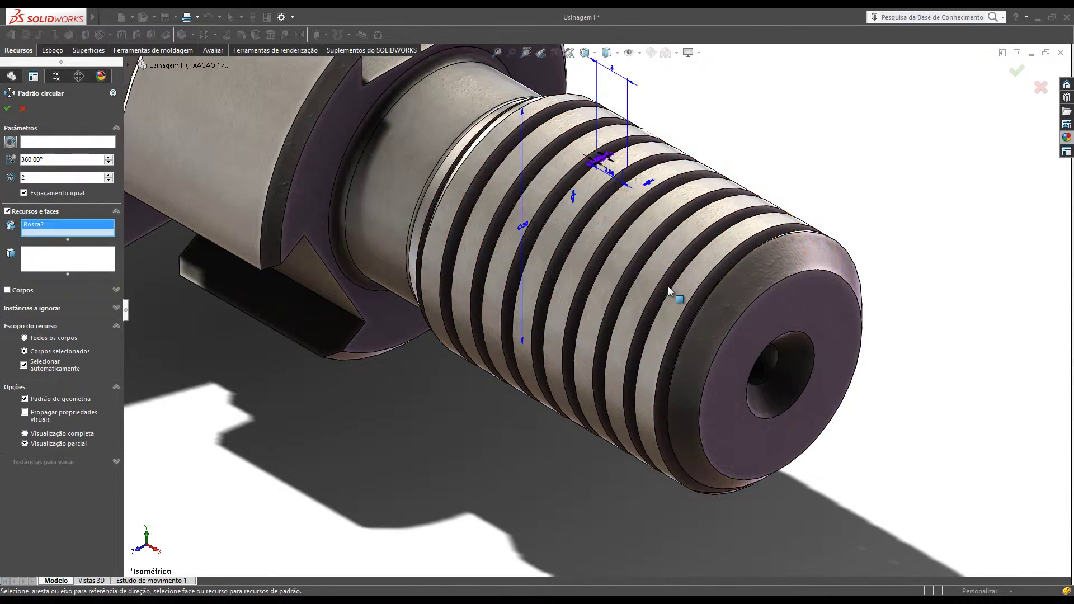
pyautogui.click(80, 142)
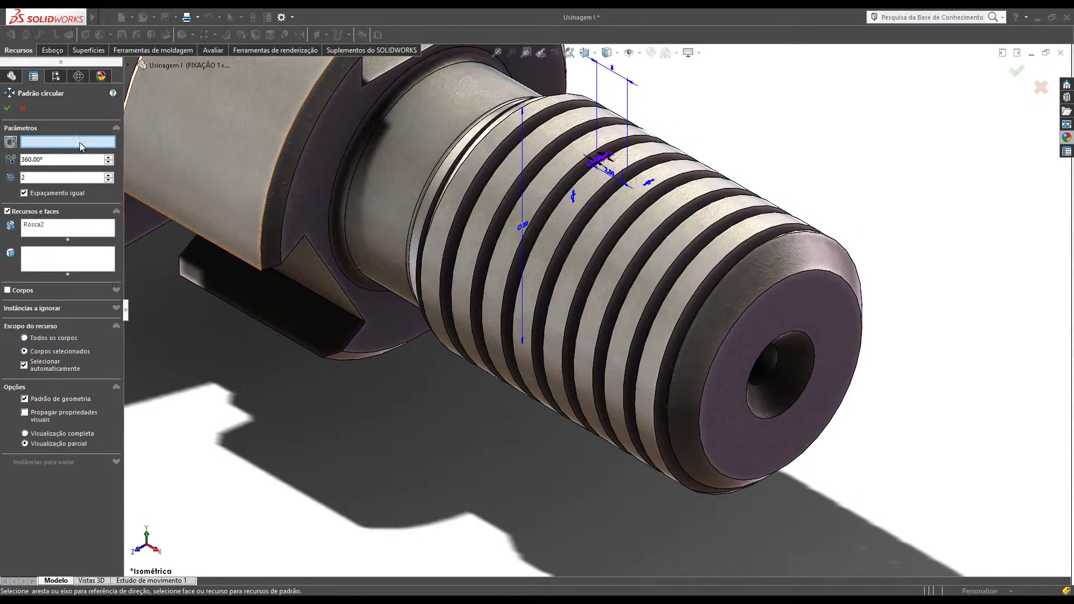
pyautogui.click(569, 214)
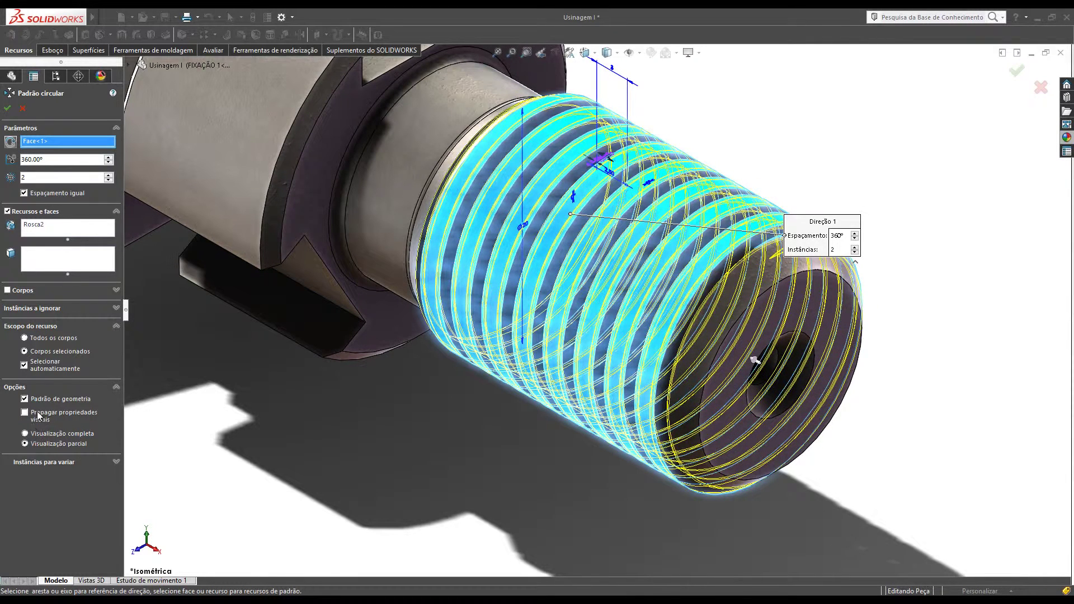
pyautogui.press('Delete')
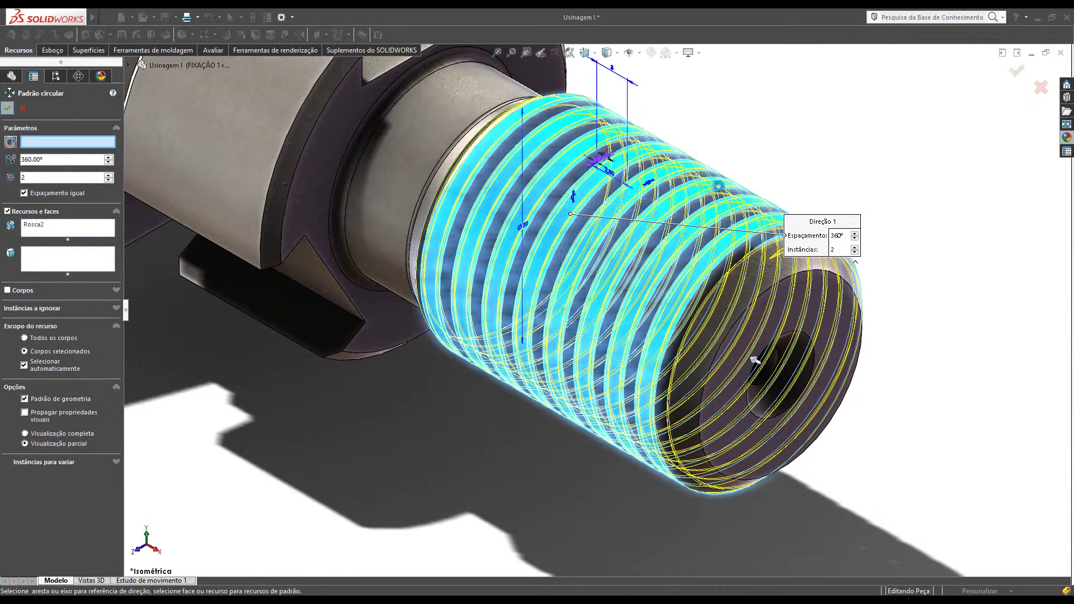
pyautogui.press('Return')
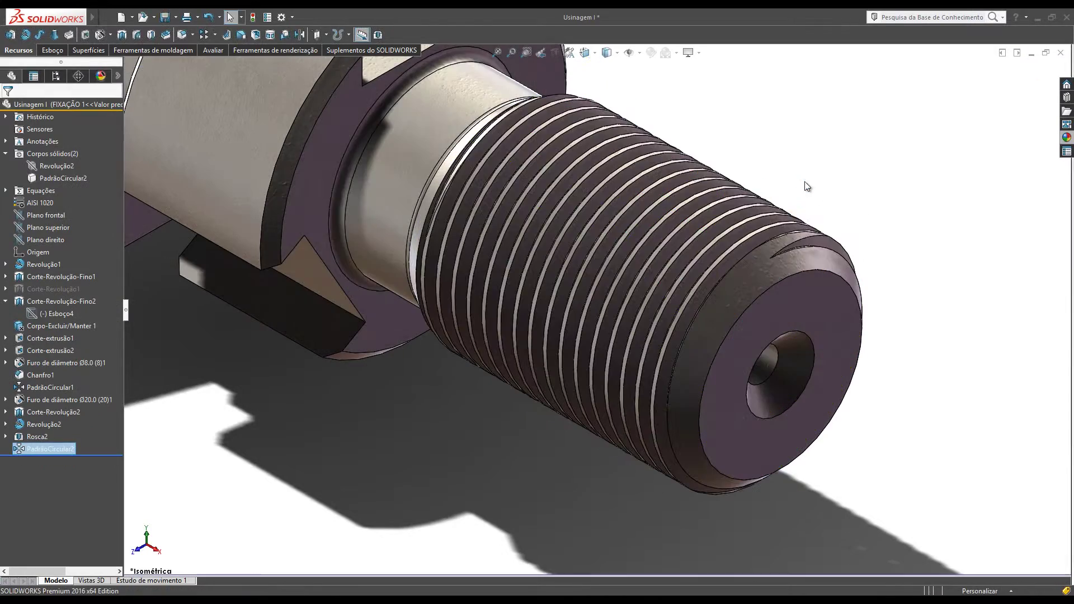
pyautogui.moveTo(783, 186)
pyautogui.mouseDown(button='middle')
pyautogui.moveTo(810, 206)
pyautogui.moveTo(650, 510)
pyautogui.moveTo(613, 548)
pyautogui.moveTo(618, 565)
pyautogui.moveTo(654, 554)
pyautogui.moveTo(718, 394)
pyautogui.moveTo(738, 395)
pyautogui.mouseUp(button='middle')
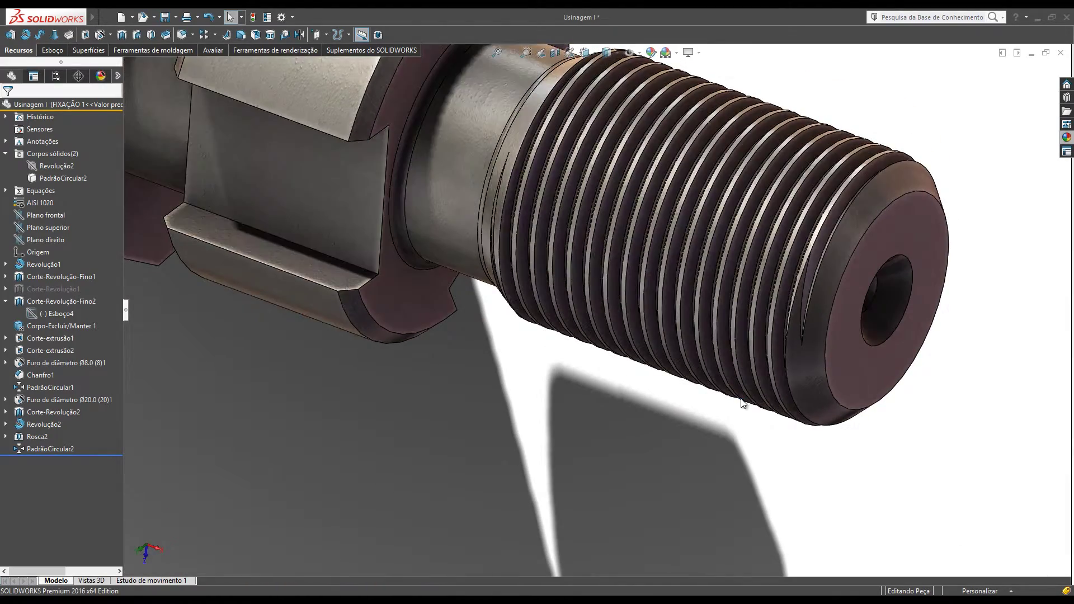
pyautogui.hotkey('ctrl', '7')
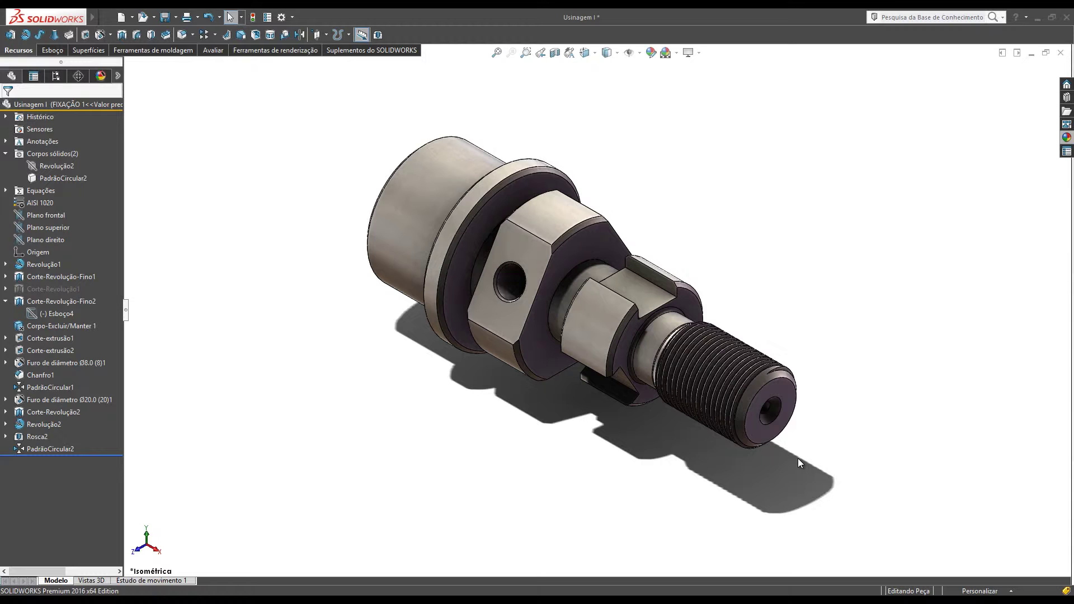
pyautogui.hotkey('ctrl', '1')
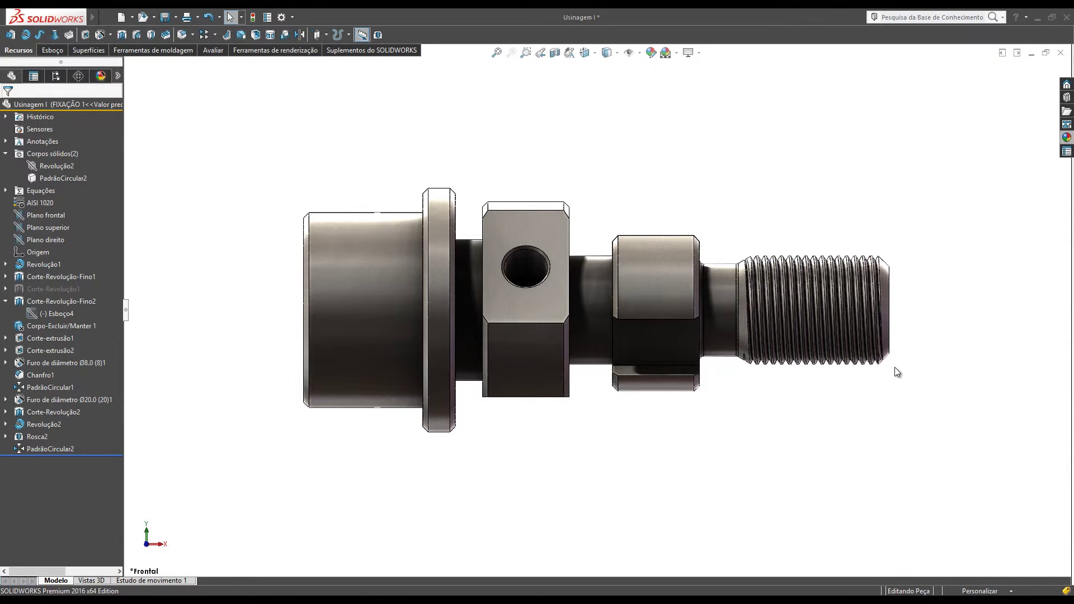
pyautogui.scroll(-3, 906, 326)
pyautogui.scroll(-2, 905, 323)
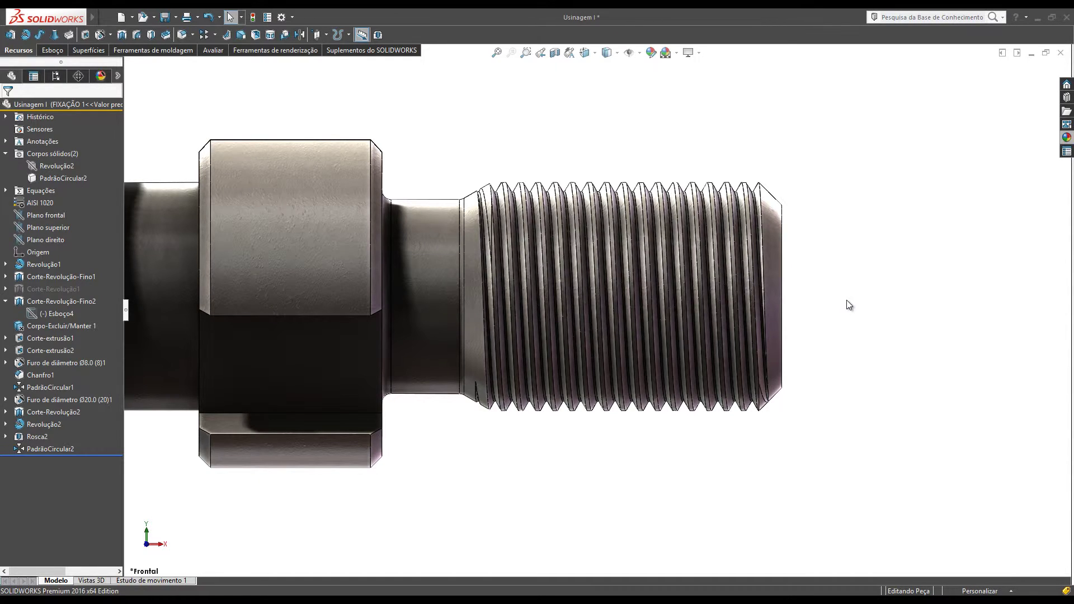
pyautogui.moveTo(844, 247)
pyautogui.mouseDown(button='middle')
pyautogui.moveTo(767, 346)
pyautogui.moveTo(747, 148)
pyautogui.mouseUp(button='middle')
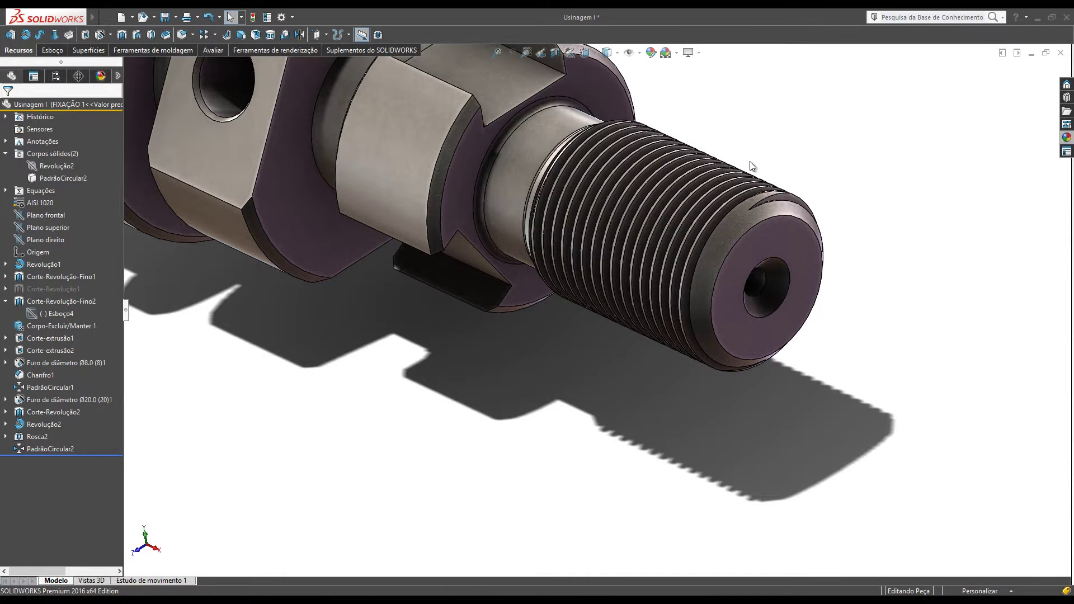
pyautogui.hotkey('ctrl', '1')
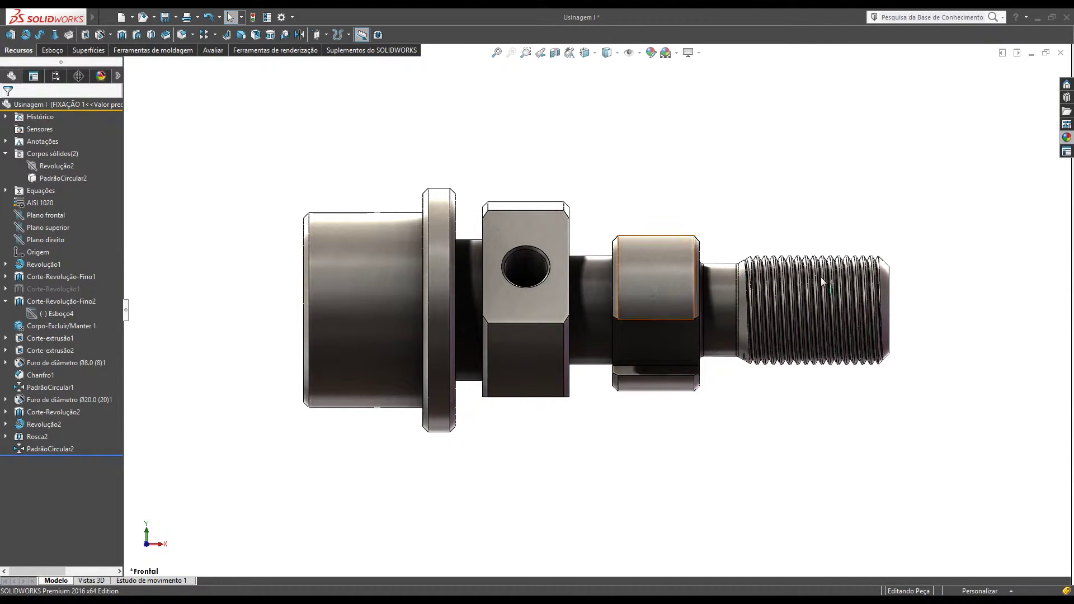
pyautogui.scroll(-3, 911, 310)
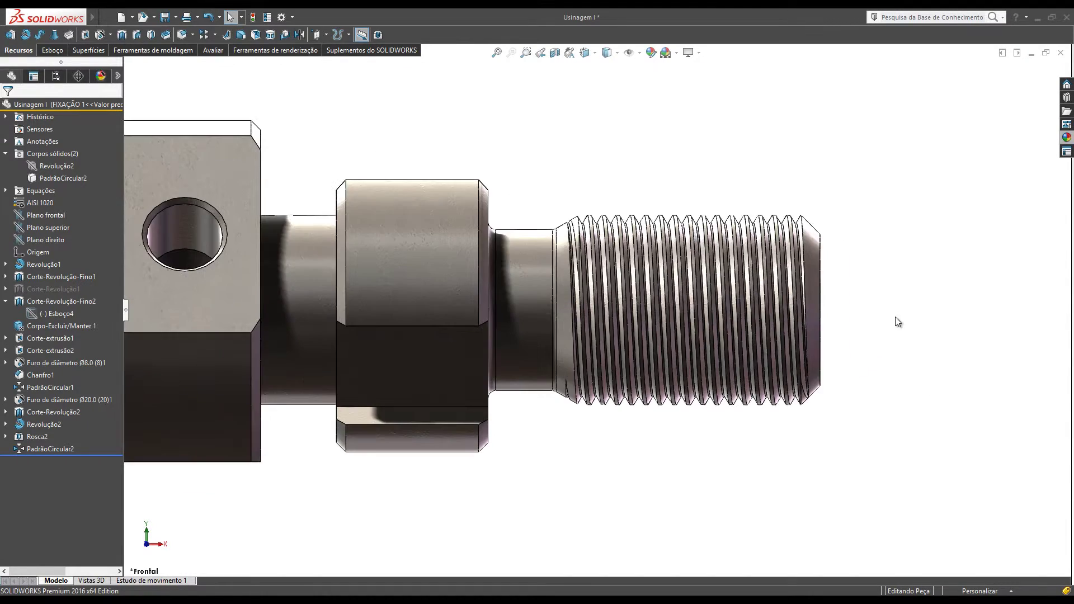
pyautogui.scroll(-2, 811, 313)
pyautogui.scroll(-3, 727, 313)
pyautogui.scroll(-2, 727, 349)
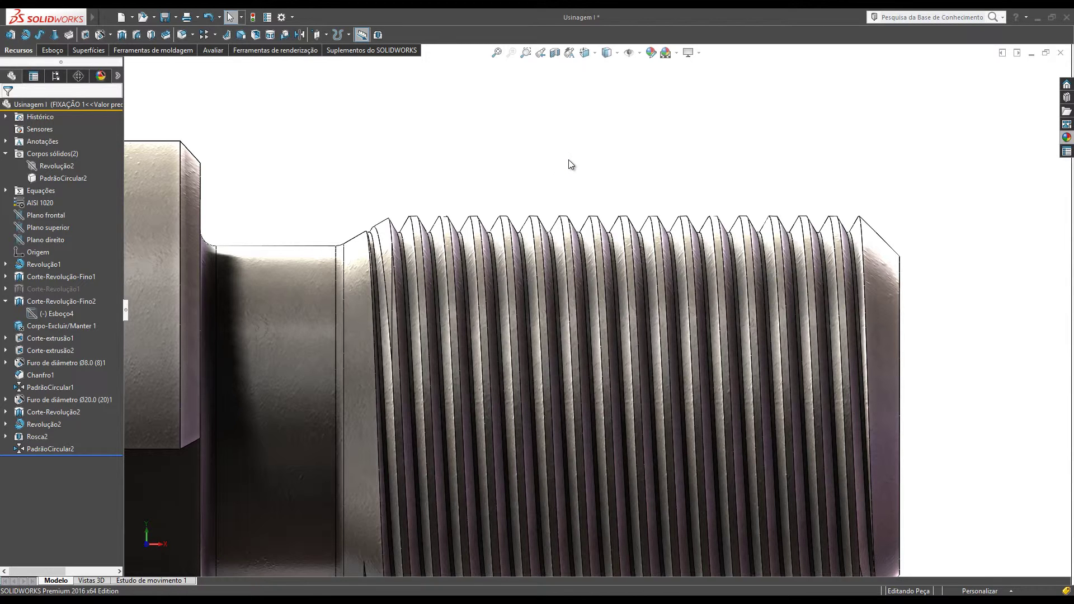
pyautogui.hotkey('ctrl', '7')
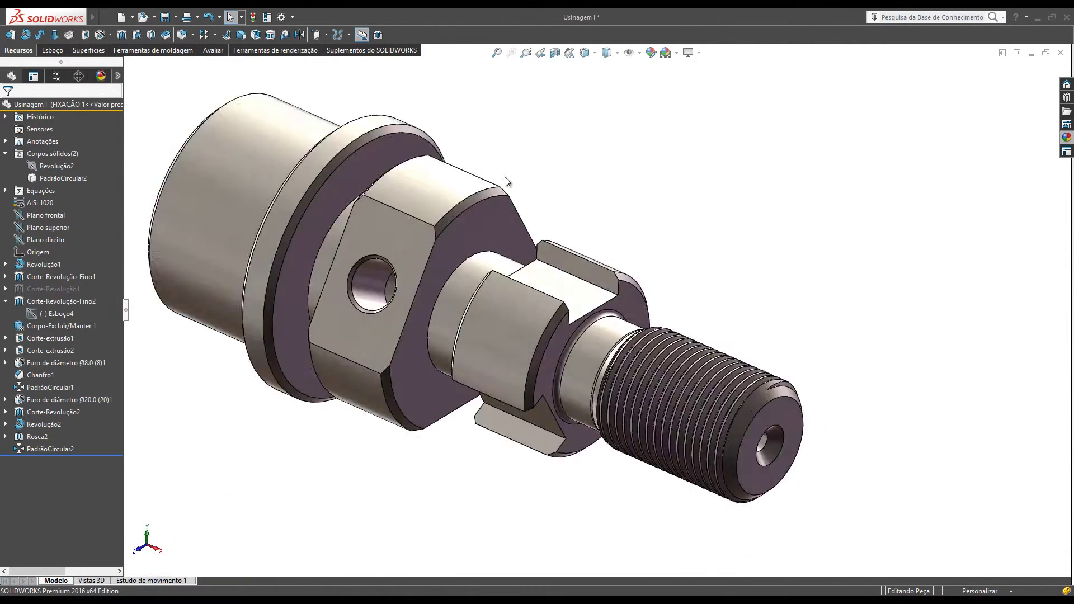